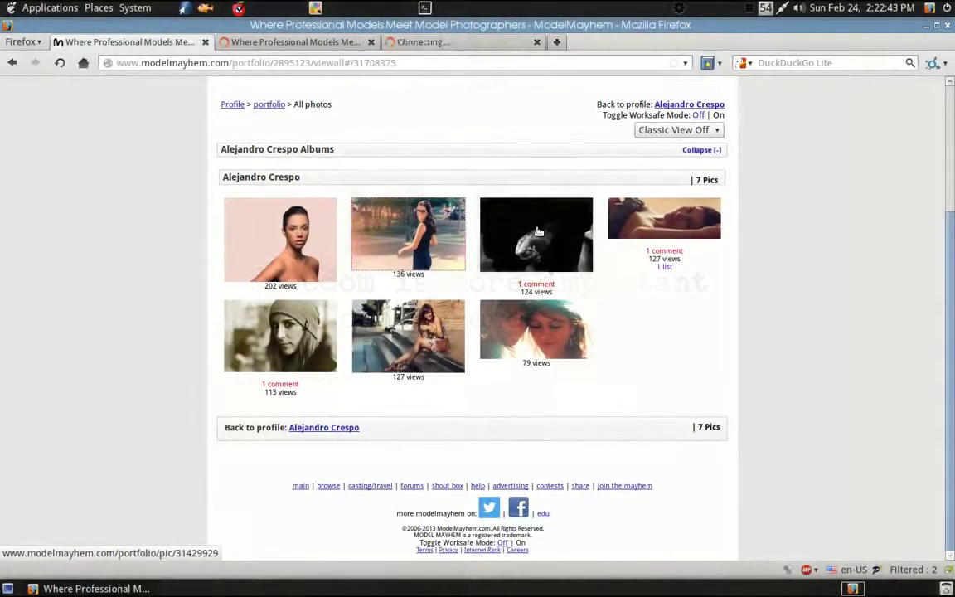
# Step: Open five portfolio photo thumbnails in background Firefox tabs
pyautogui.middleClick(537, 232)
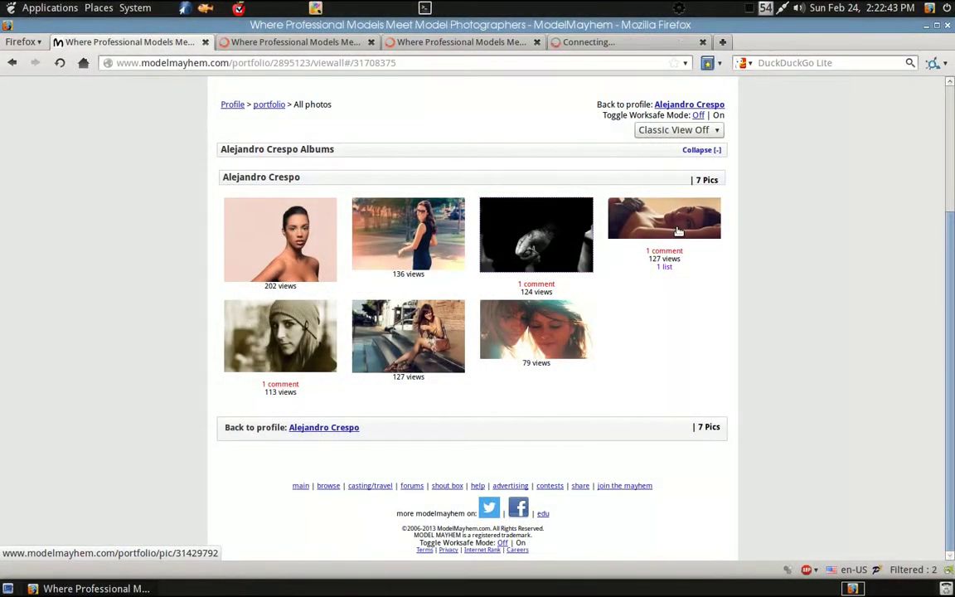
pyautogui.middleClick(610, 208)
pyautogui.middleClick(315, 328)
pyautogui.middleClick(365, 319)
pyautogui.middleClick(558, 330)
pyautogui.click(170, 42)
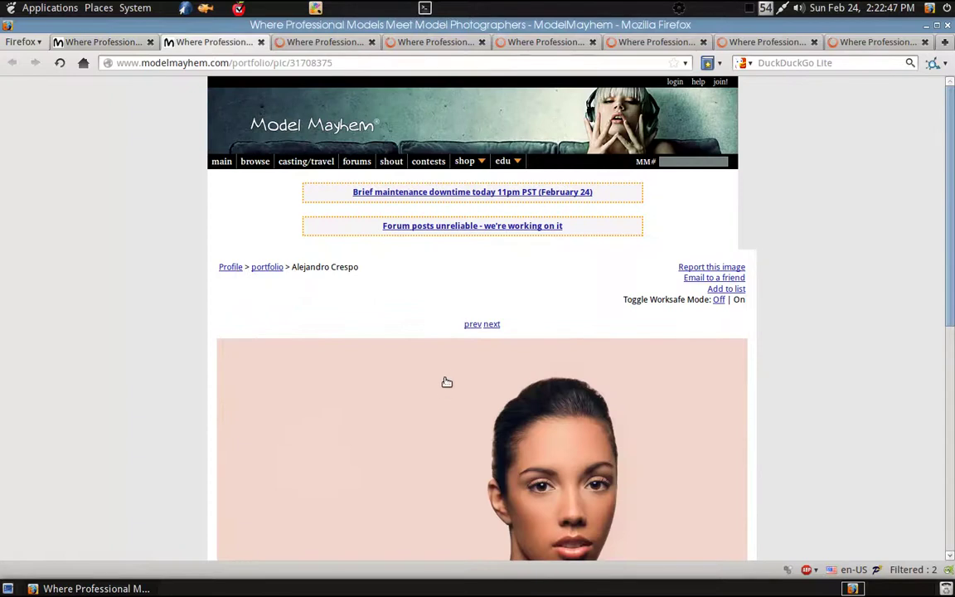
# Step: Save the first three photos as JPEGs into Desktop/crespo, closing each tab
pyautogui.rightClick(444, 384)
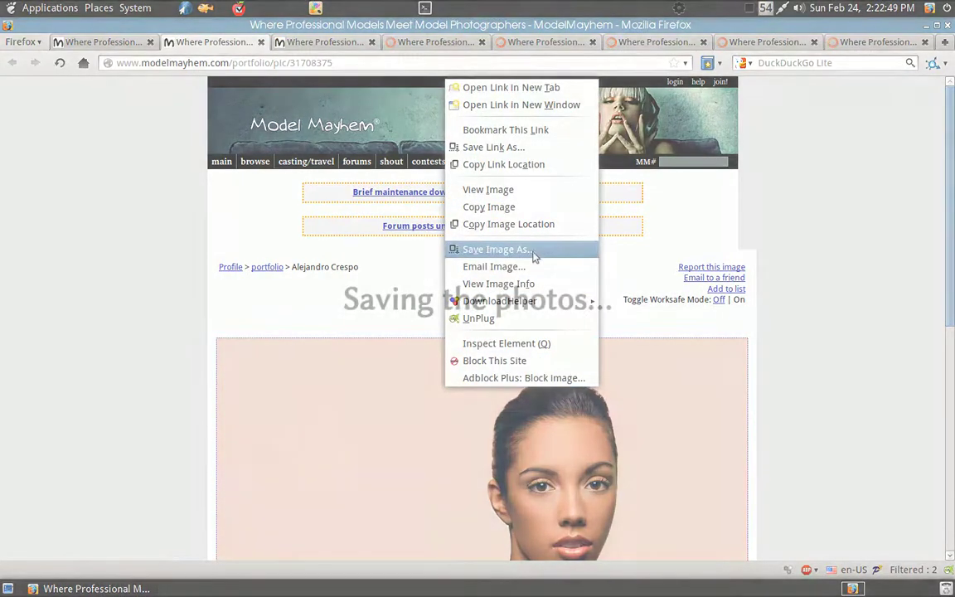
pyautogui.click(490, 250)
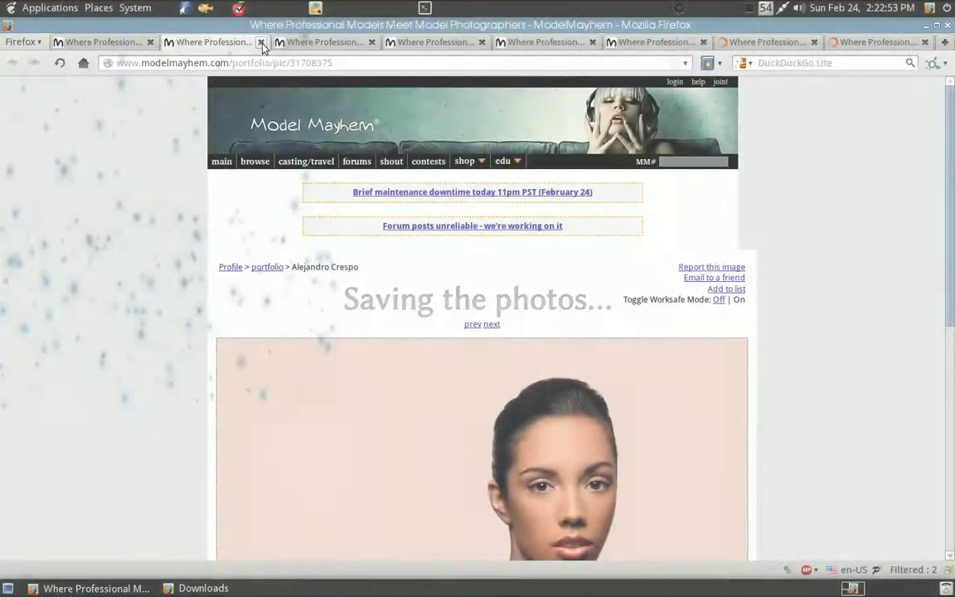
pyautogui.click(261, 43)
pyautogui.rightClick(436, 400)
pyautogui.click(498, 258)
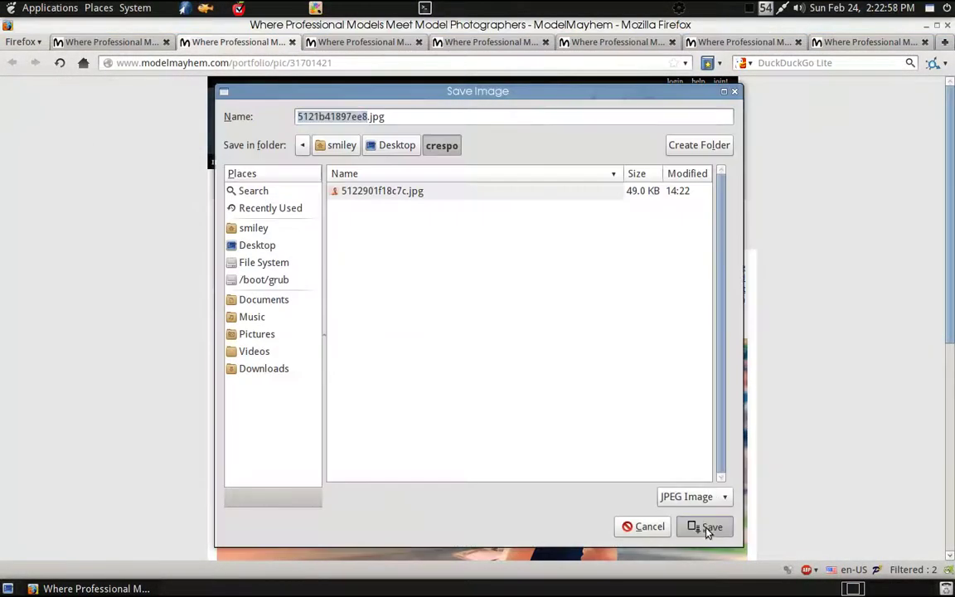
pyautogui.click(707, 527)
pyautogui.click(292, 42)
pyautogui.rightClick(411, 427)
pyautogui.click(469, 280)
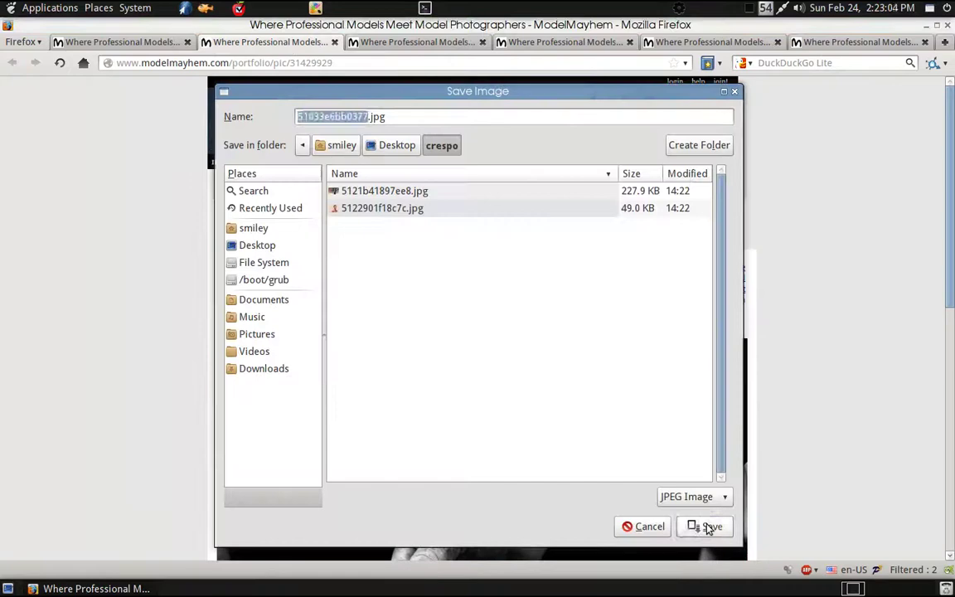
pyautogui.click(707, 527)
pyautogui.click(335, 43)
# Step: Save the remaining photos into Desktop/crespo and close their tabs
pyautogui.rightClick(495, 443)
pyautogui.click(564, 307)
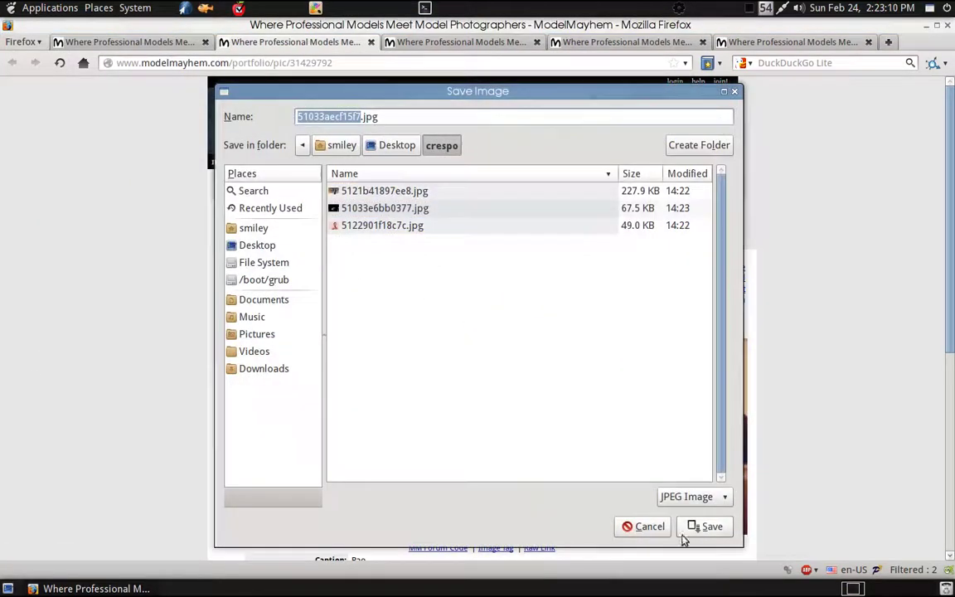
pyautogui.click(708, 527)
pyautogui.click(370, 42)
pyautogui.rightClick(475, 389)
pyautogui.click(556, 271)
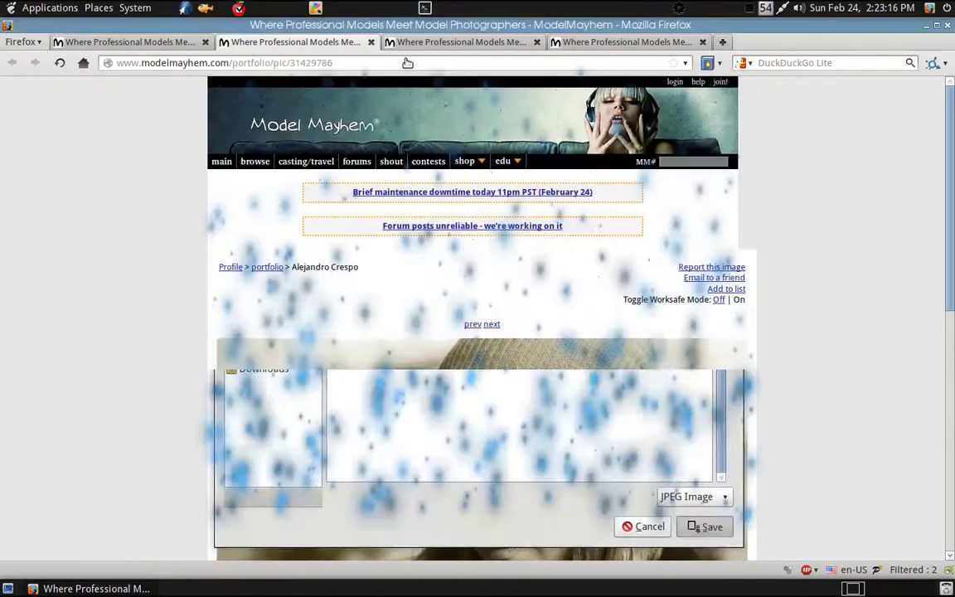
pyautogui.click(370, 42)
pyautogui.rightClick(591, 400)
pyautogui.click(682, 265)
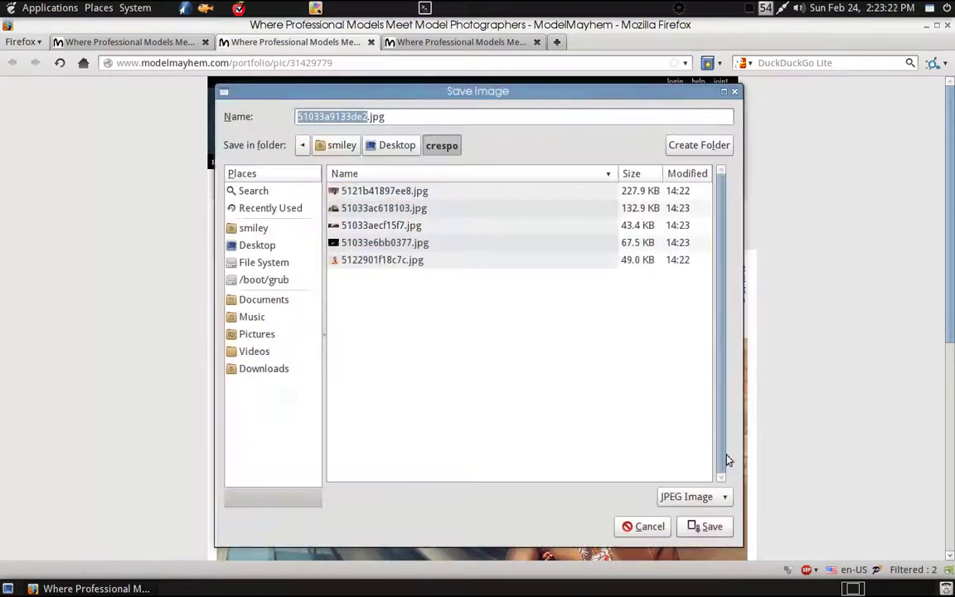
pyautogui.click(707, 527)
pyautogui.click(371, 43)
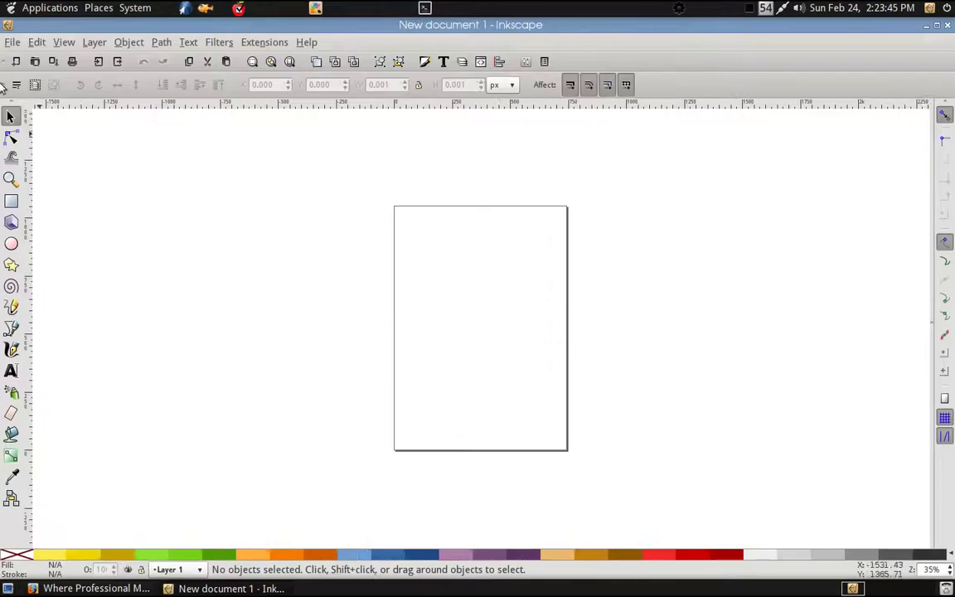
pyautogui.click(12, 42)
# Step: Set the Inkscape page to US Legal, landscape orientation, 1260 × 765 px
pyautogui.click(86, 193)
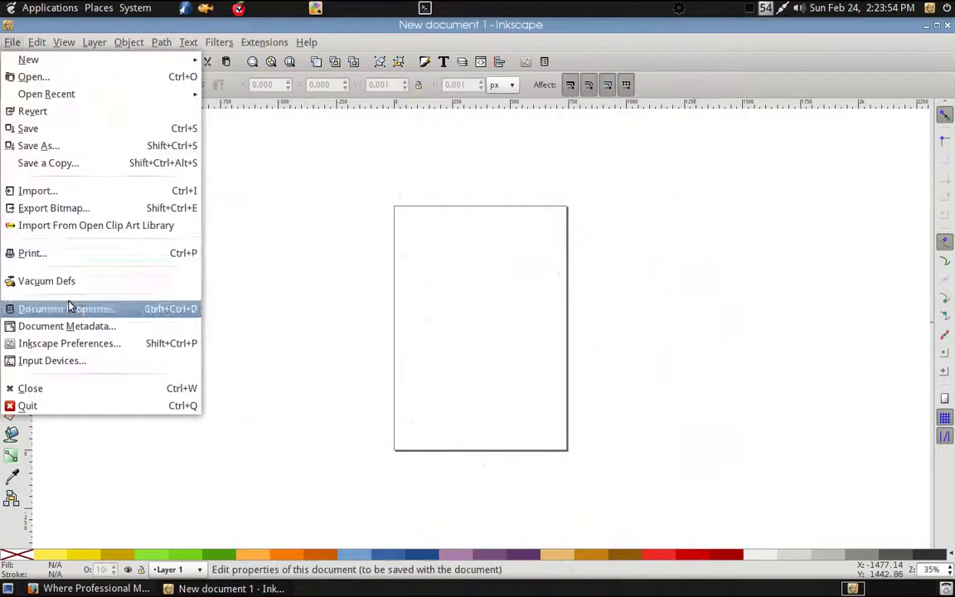
pyautogui.click(71, 309)
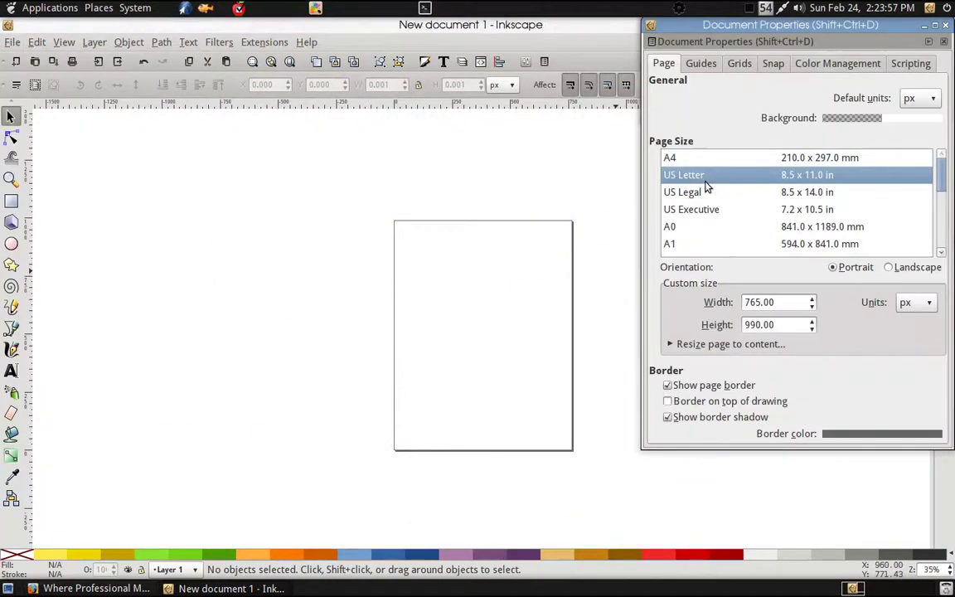
pyautogui.click(916, 302)
pyautogui.click(894, 269)
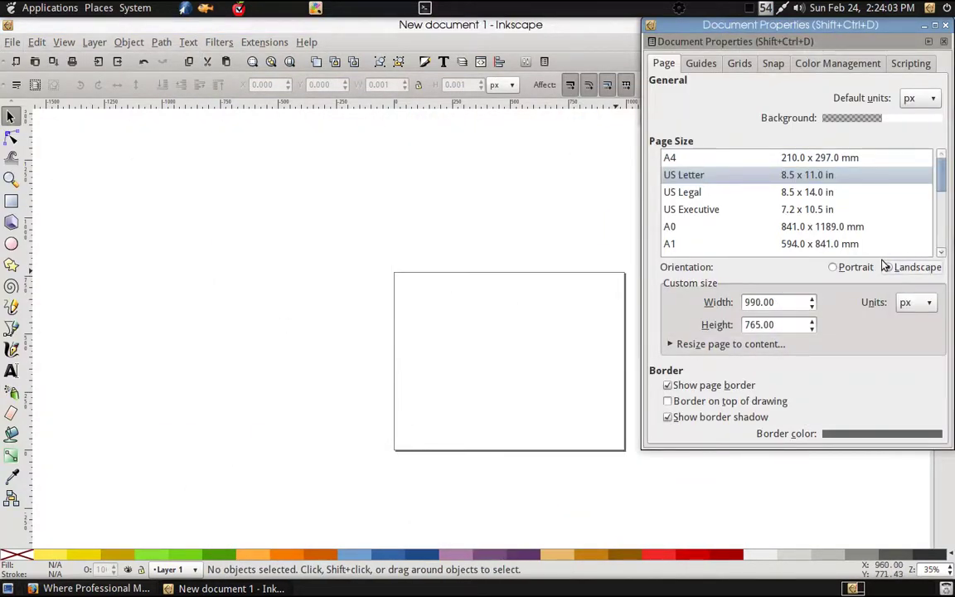
pyautogui.click(842, 192)
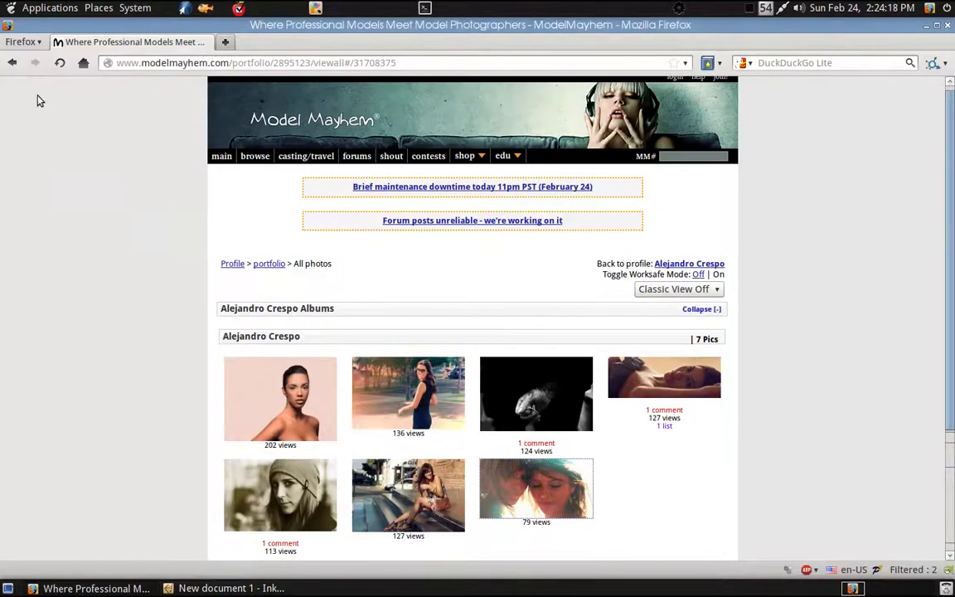
pyautogui.rightClick(13, 63)
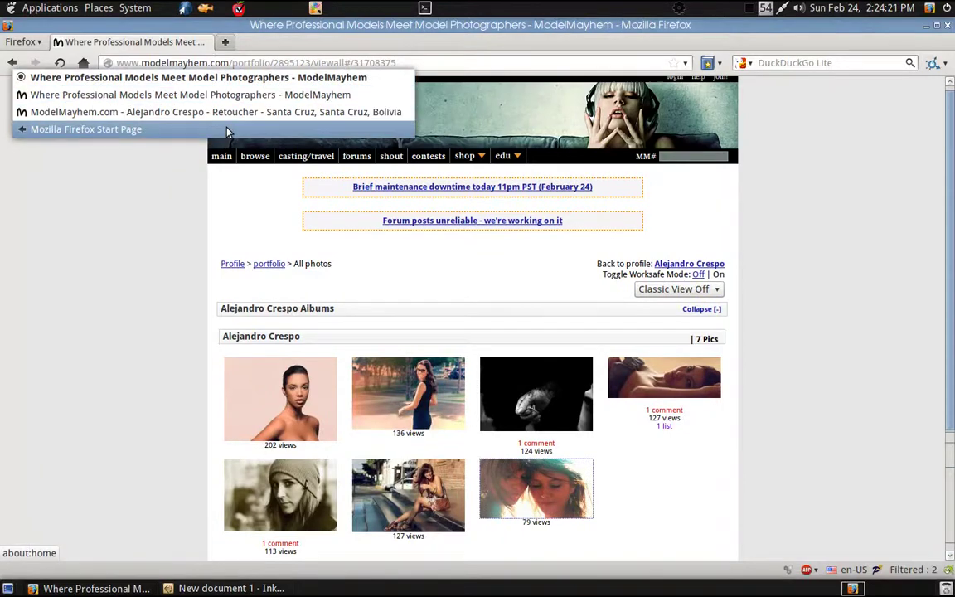
# Step: Find the 'pdf' mentions in the 'How to create a digital portfolio' forum thread
pyautogui.click(216, 94)
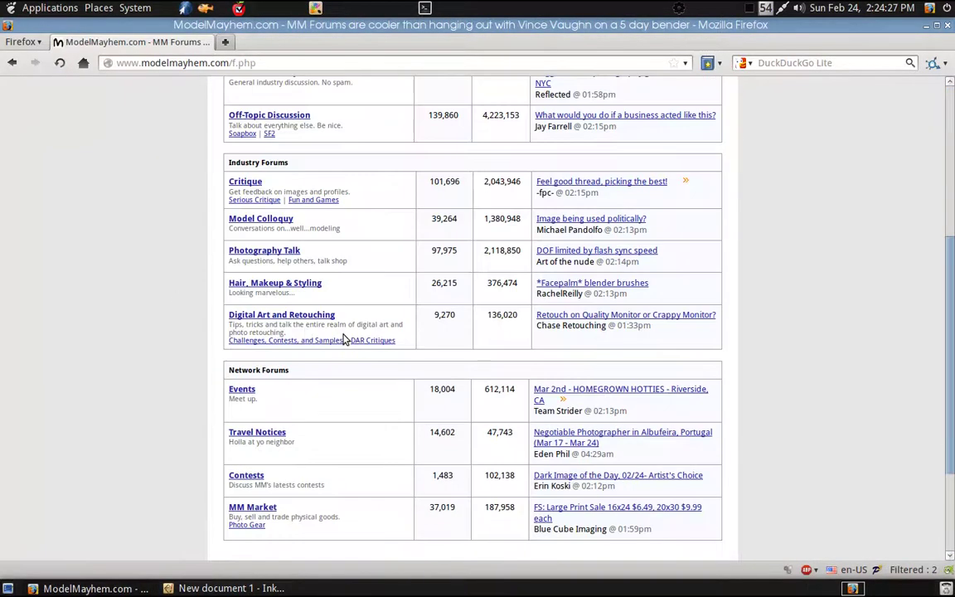
pyautogui.click(282, 315)
pyautogui.scroll(-5, 346, 314)
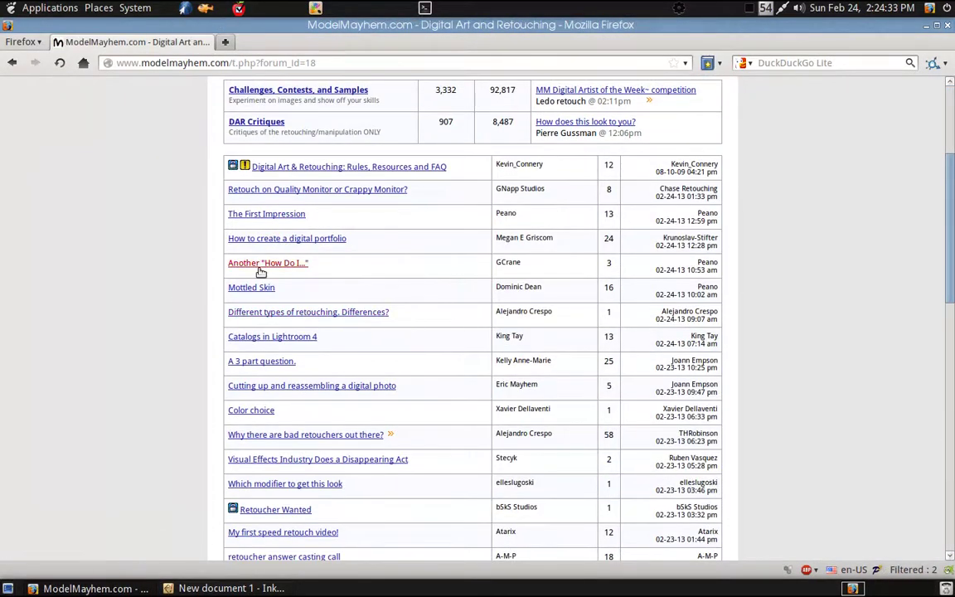
pyautogui.click(305, 239)
pyautogui.scroll(-10, 347, 294)
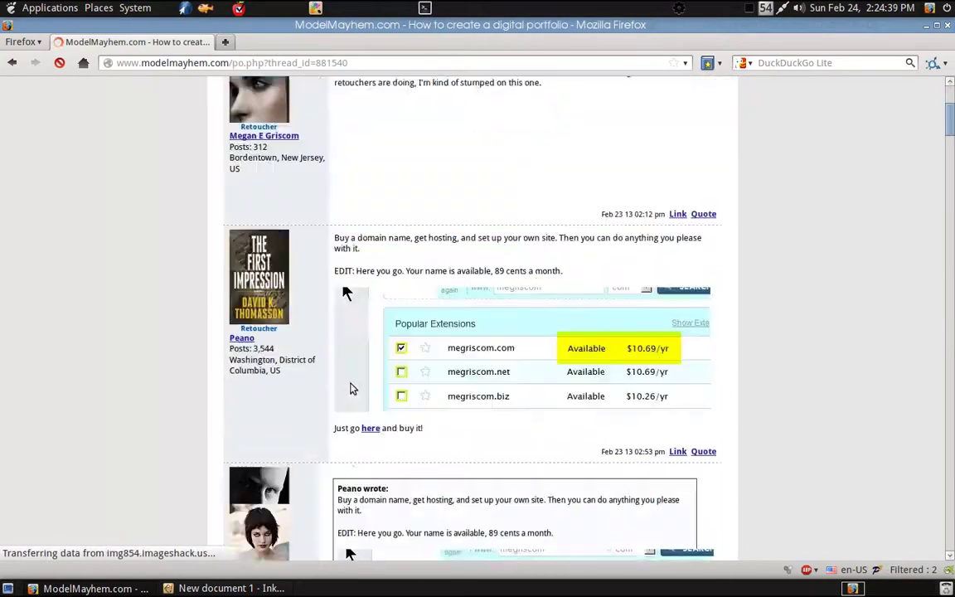
pyautogui.scroll(-5, 358, 357)
pyautogui.hotkey('ctrl', 'f')
pyautogui.write('pdf')
pyautogui.press('Return')
pyautogui.press('Return')
pyautogui.press('Return')
pyautogui.press('Return')
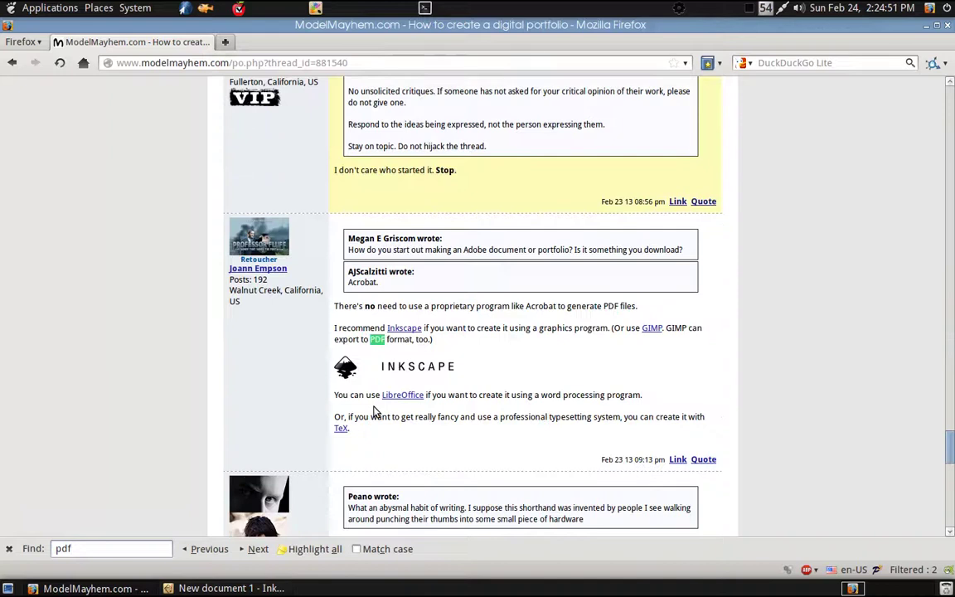
pyautogui.press('Return')
pyautogui.press('Return')
# Step: On redfishblack.com/pdf/, pick four thumbnails, download the PDF, and open it in Document Viewer
pyautogui.middleClick(386, 341)
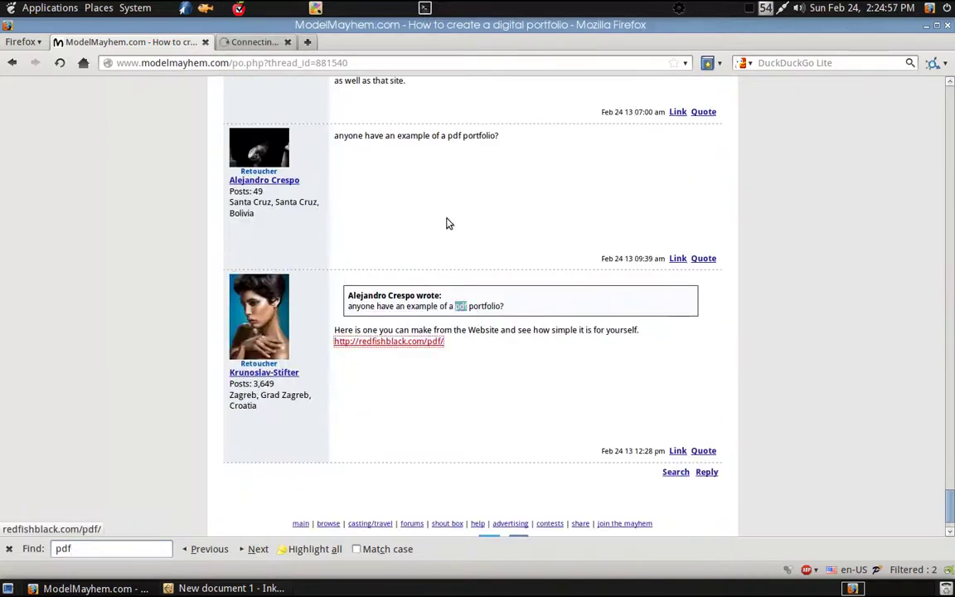
pyautogui.click(285, 46)
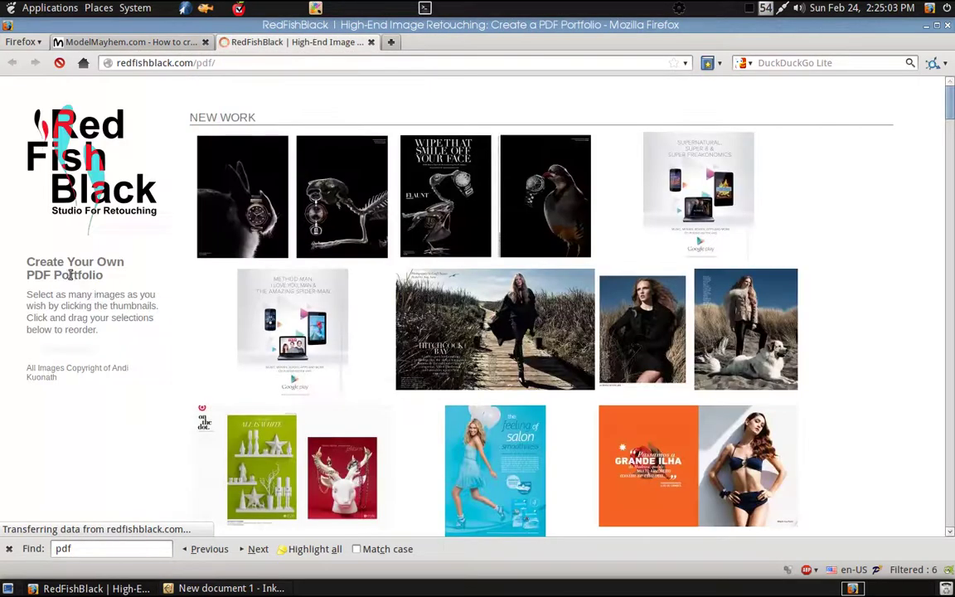
pyautogui.click(286, 181)
pyautogui.click(341, 196)
pyautogui.click(445, 196)
pyautogui.click(531, 208)
pyautogui.click(66, 349)
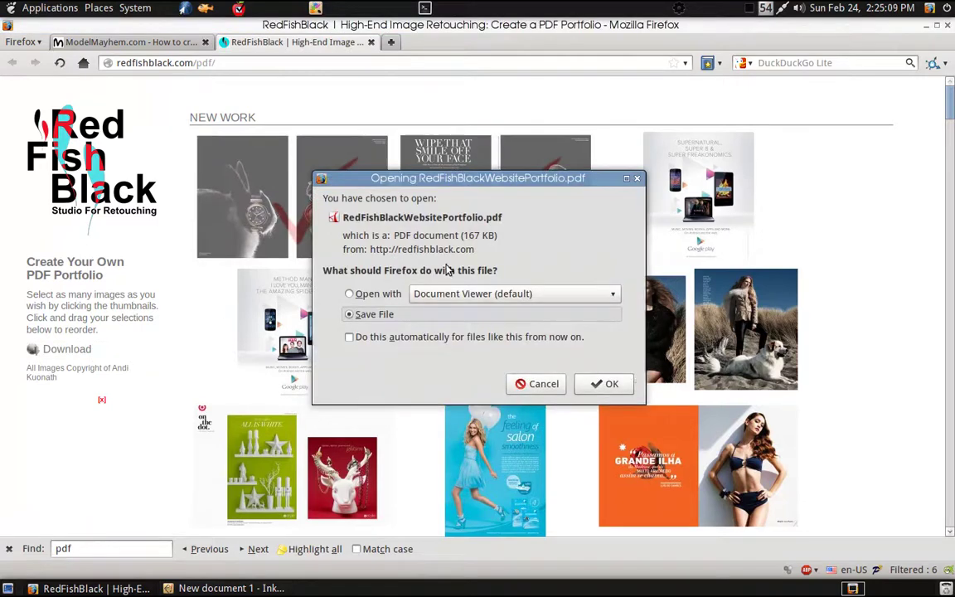
pyautogui.click(603, 384)
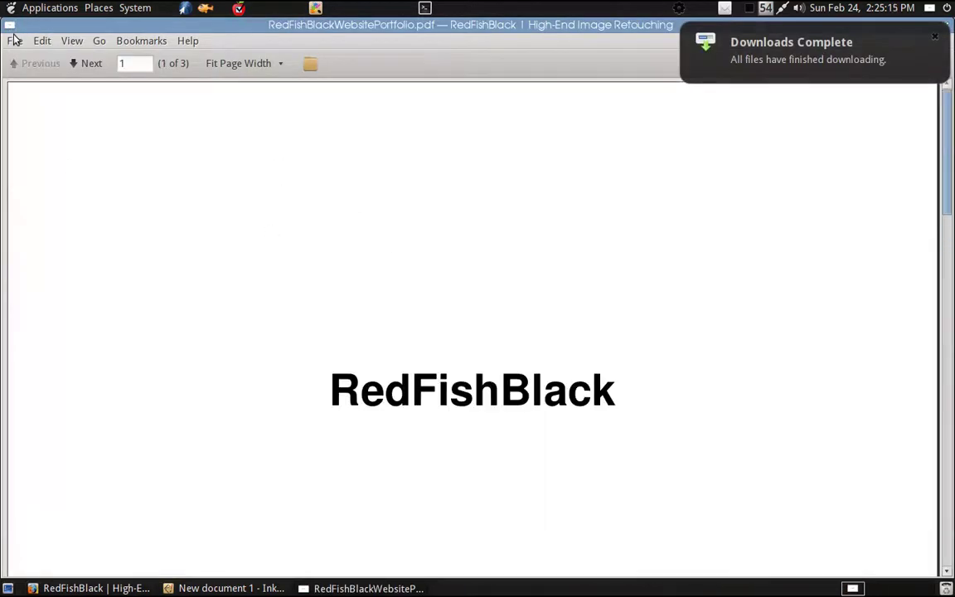
# Step: Copy the sample PDF's 16.67 × 11.11 inch paper size from Evince's document properties
pyautogui.click(15, 41)
pyautogui.click(50, 166)
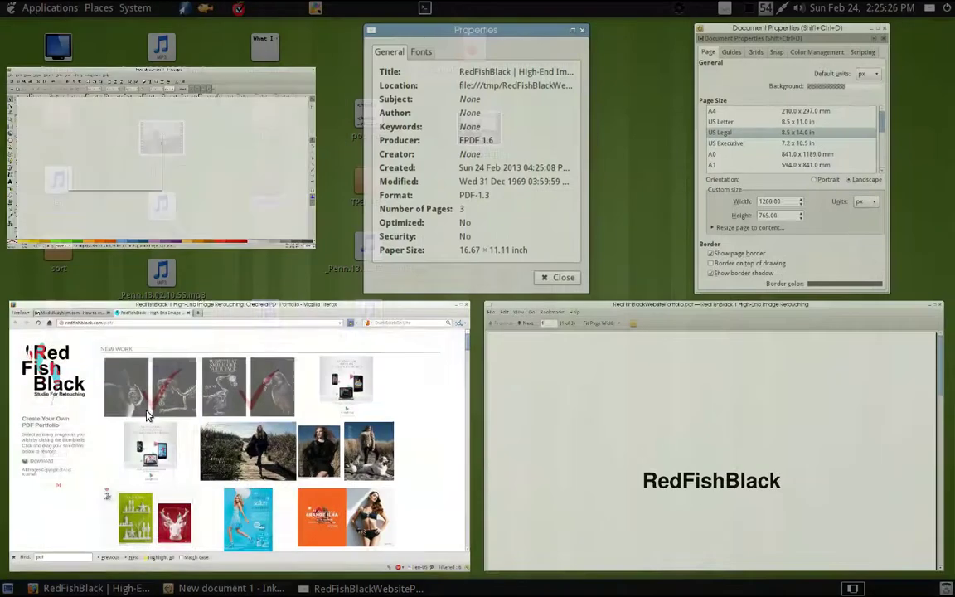
pyautogui.click(800, 211)
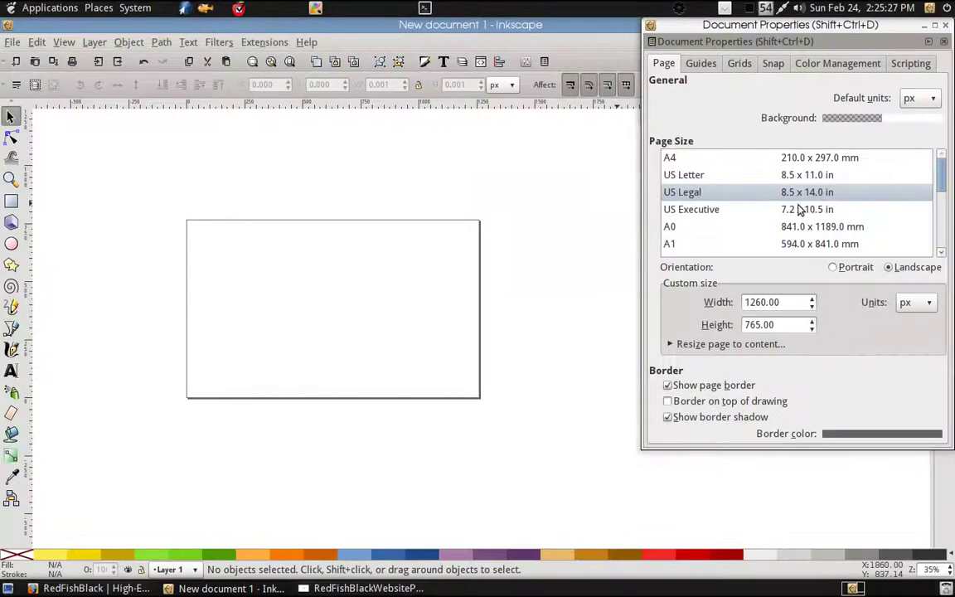
pyautogui.click(319, 588)
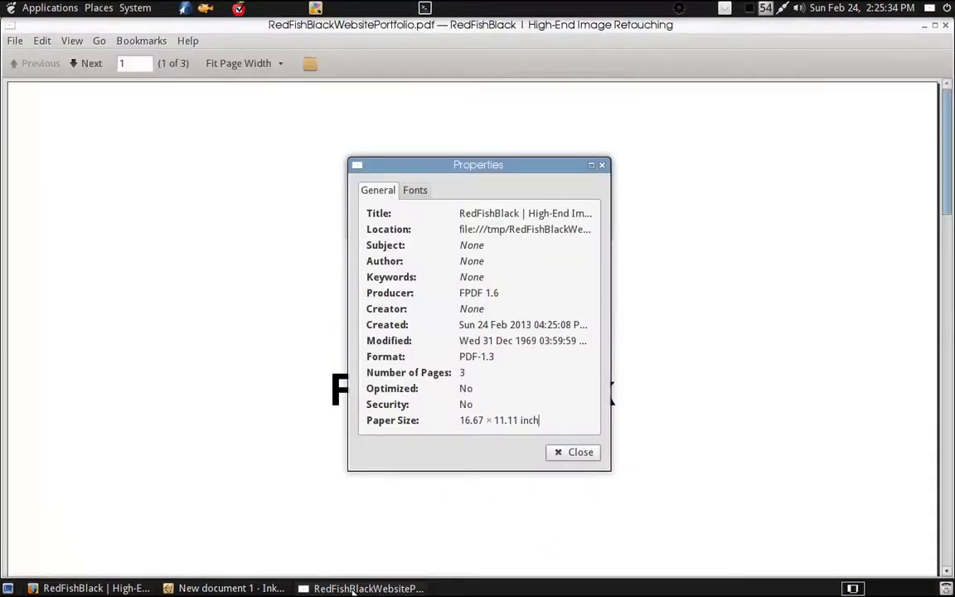
pyautogui.moveTo(518, 421); pyautogui.dragTo(459, 422)
pyautogui.rightClick(480, 424)
pyautogui.click(505, 443)
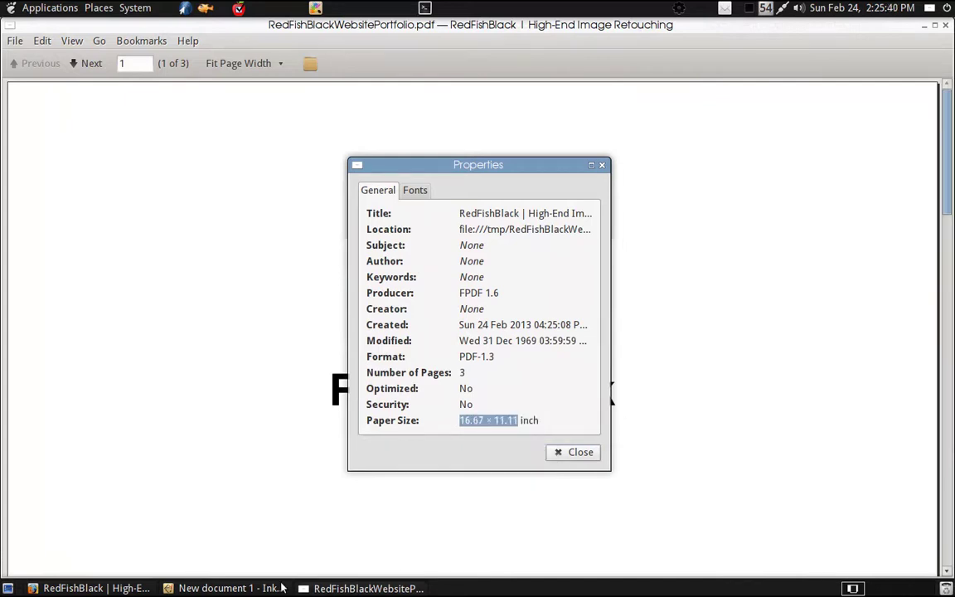
pyautogui.click(224, 588)
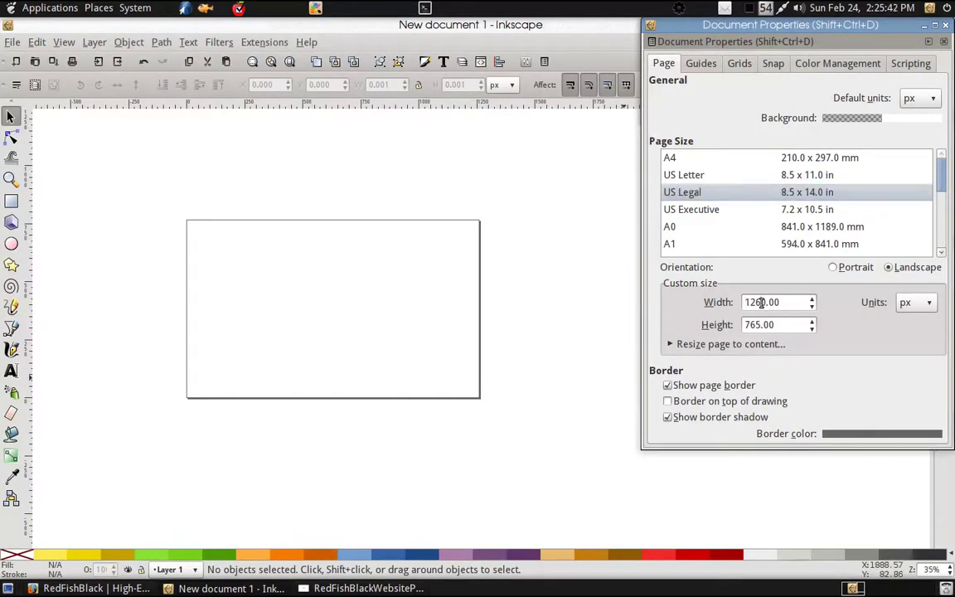
# Step: Change the page units to inches and the size to 16.67 × 11.11 in
pyautogui.click(918, 302)
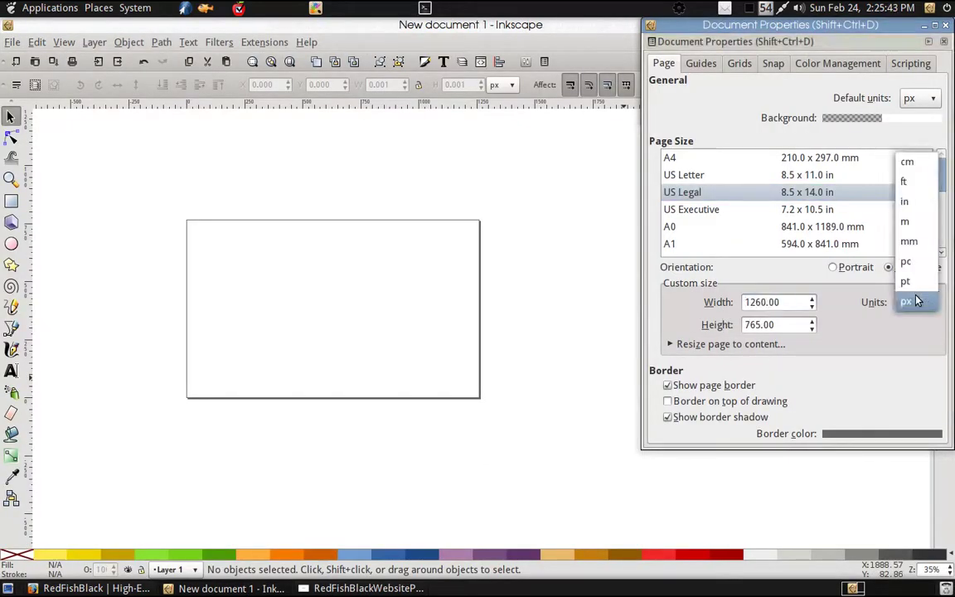
pyautogui.click(912, 199)
pyautogui.doubleClick(760, 301)
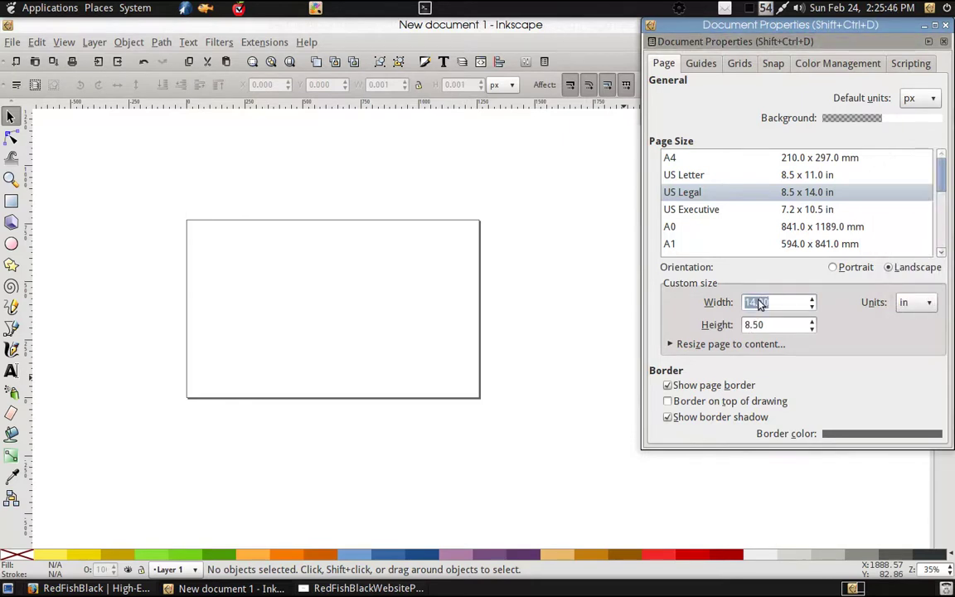
pyautogui.rightClick(759, 303)
pyautogui.click(655, 359)
pyautogui.click(748, 326)
pyautogui.write('11.')
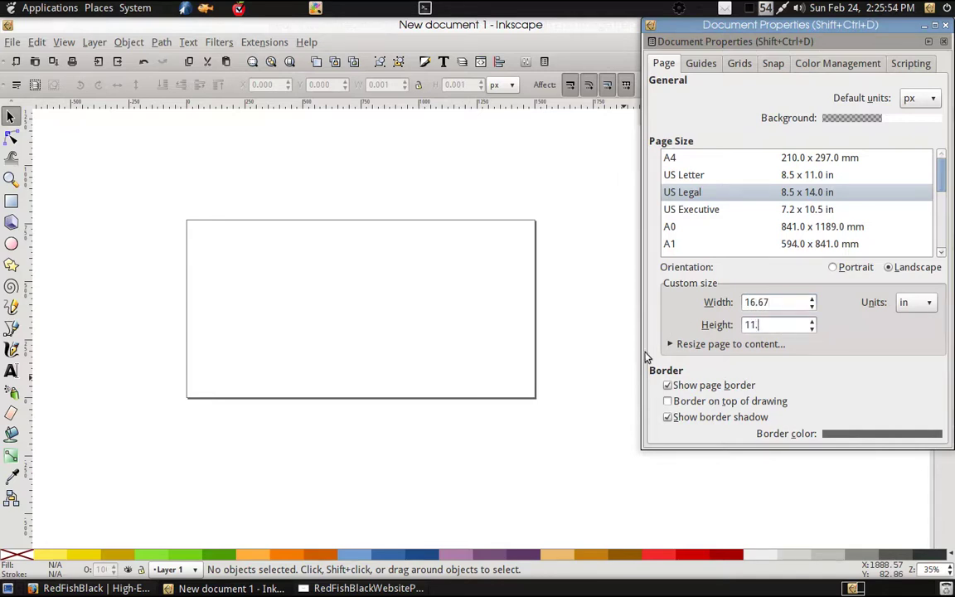
pyautogui.click(228, 588)
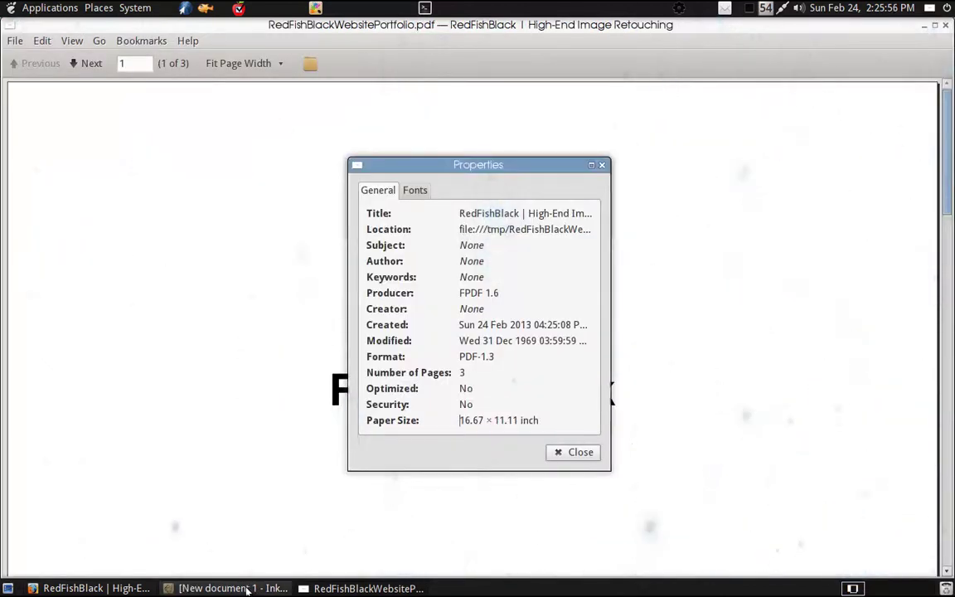
pyautogui.click(236, 588)
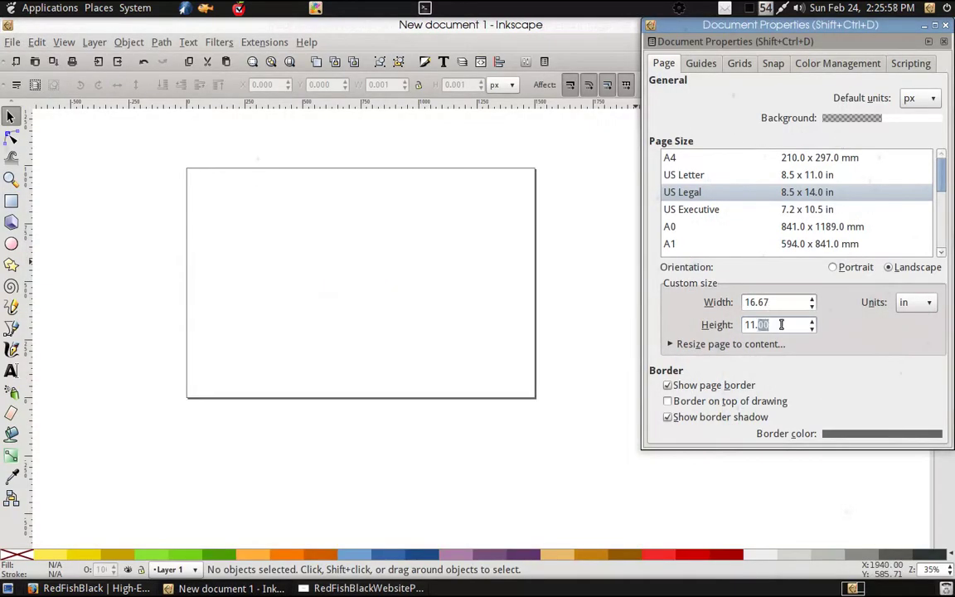
pyautogui.write('11')
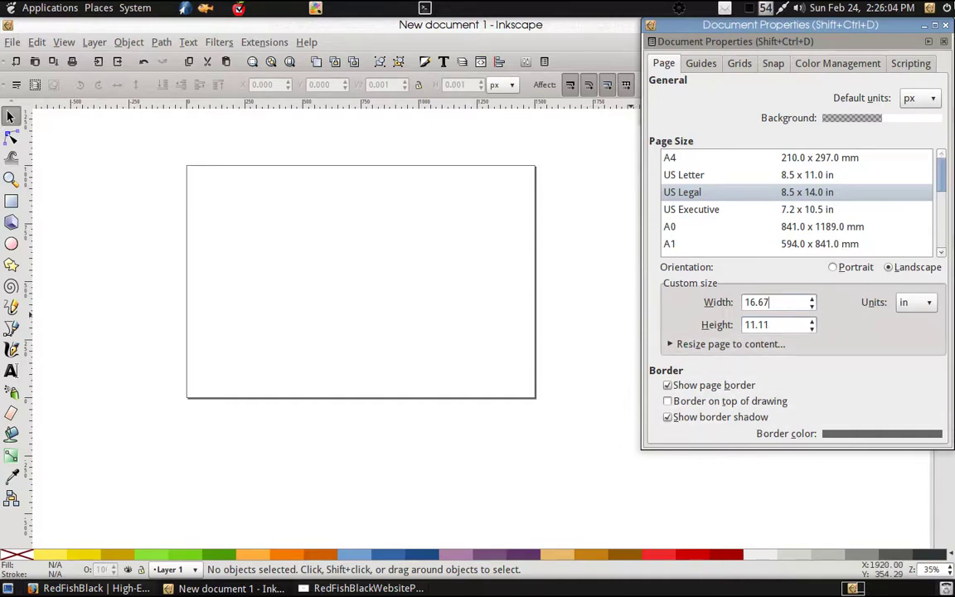
pyautogui.click(946, 26)
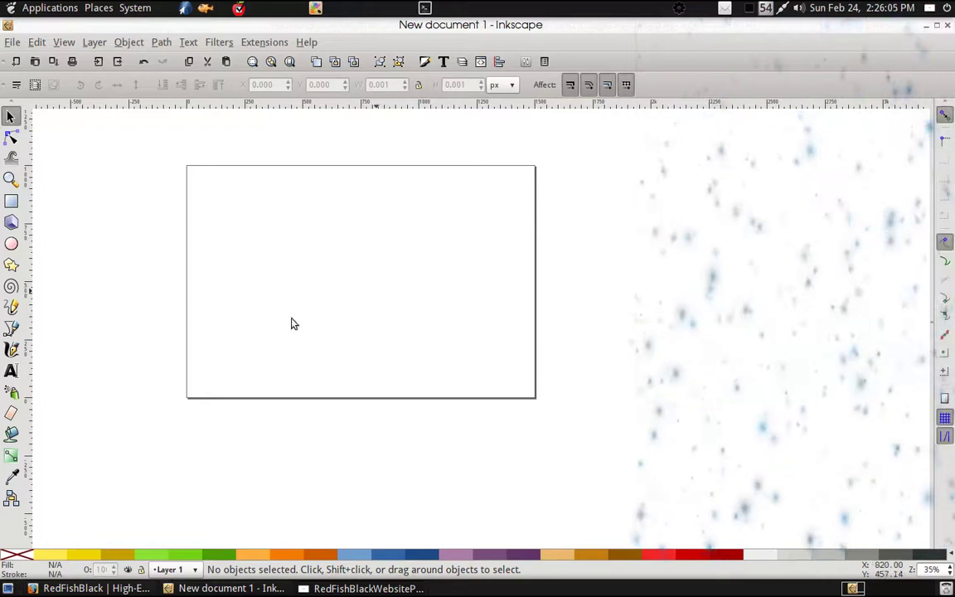
# Step: Import and embed the first photo from the crespo folder onto the page
pyautogui.click(12, 42)
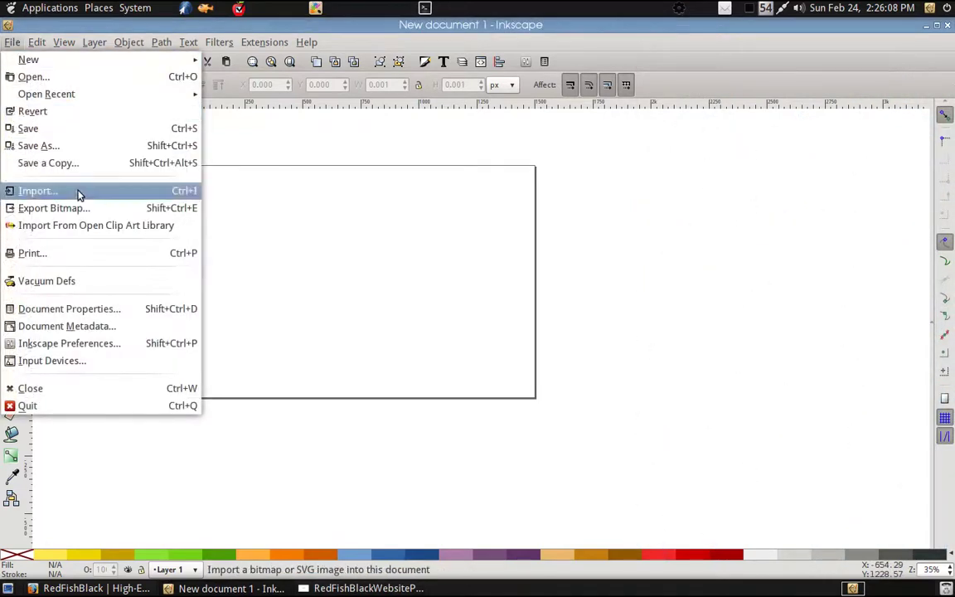
pyautogui.click(79, 192)
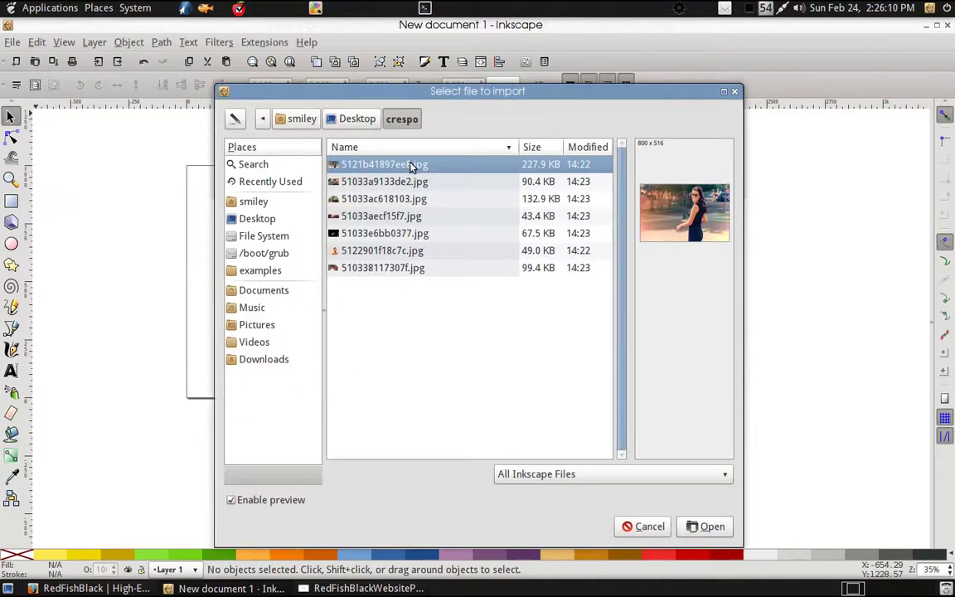
pyautogui.doubleClick(409, 166)
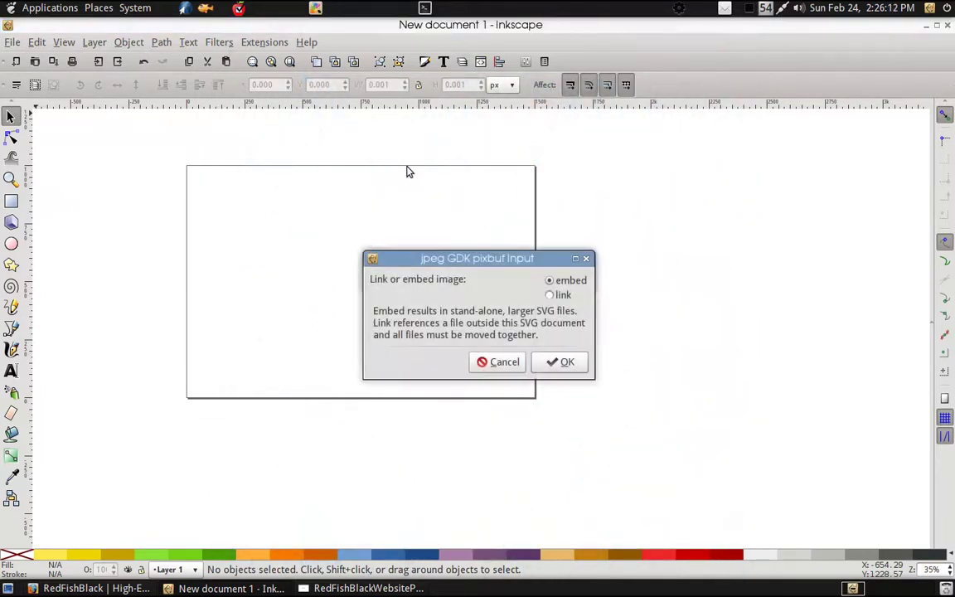
pyautogui.click(555, 362)
pyautogui.moveTo(555, 366)
pyautogui.mouseDown()
pyautogui.moveTo(279, 260)
pyautogui.moveTo(280, 302)
pyautogui.mouseUp()
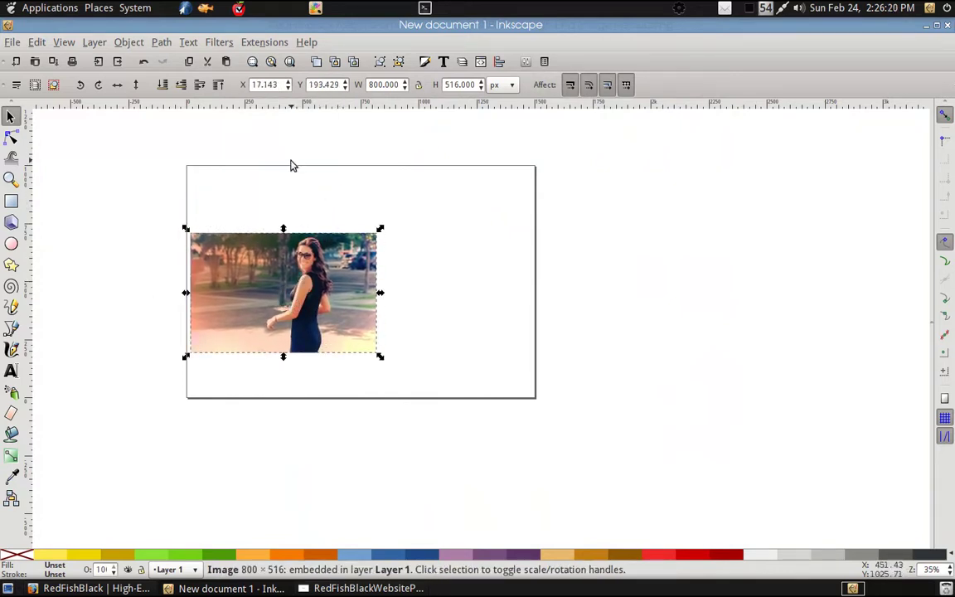
# Step: Scale the photo proportionally to 16 inches wide
pyautogui.click(421, 86)
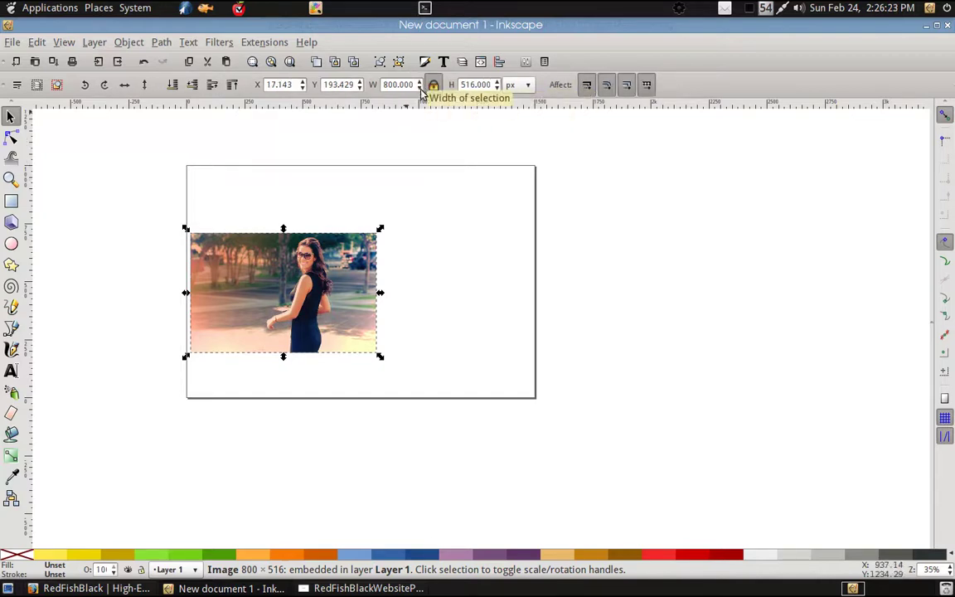
pyautogui.click(510, 86)
pyautogui.click(524, 145)
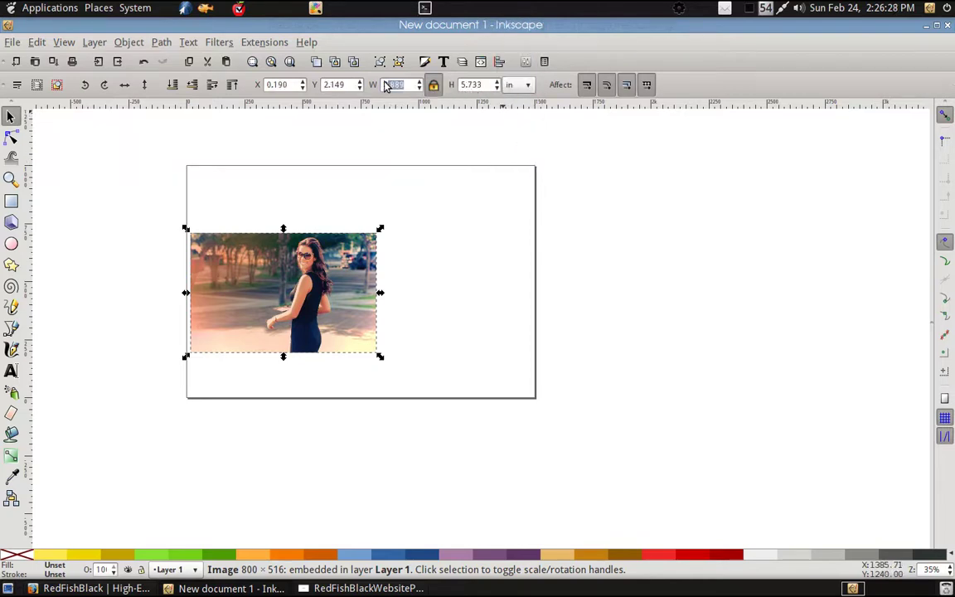
pyautogui.write('6')
pyautogui.press('Return')
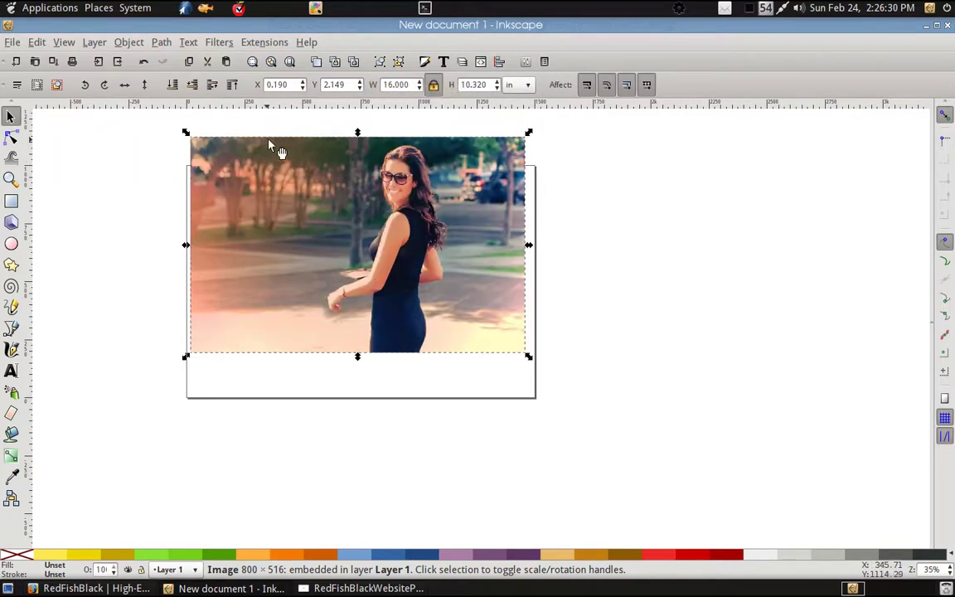
# Step: Centre the photo horizontally and vertically relative to the page
pyautogui.click(501, 64)
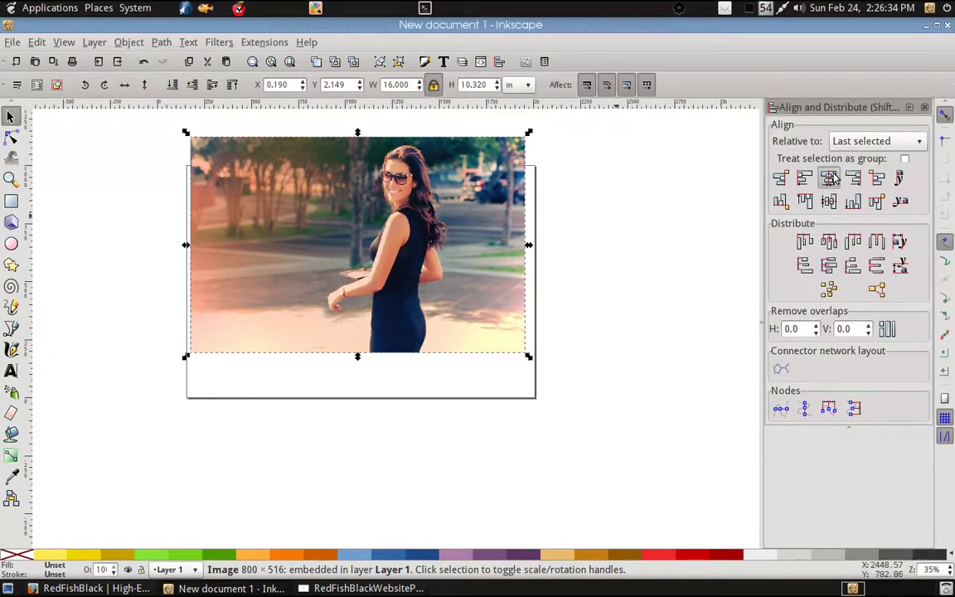
pyautogui.click(874, 141)
pyautogui.click(862, 219)
pyautogui.click(830, 180)
pyautogui.click(830, 201)
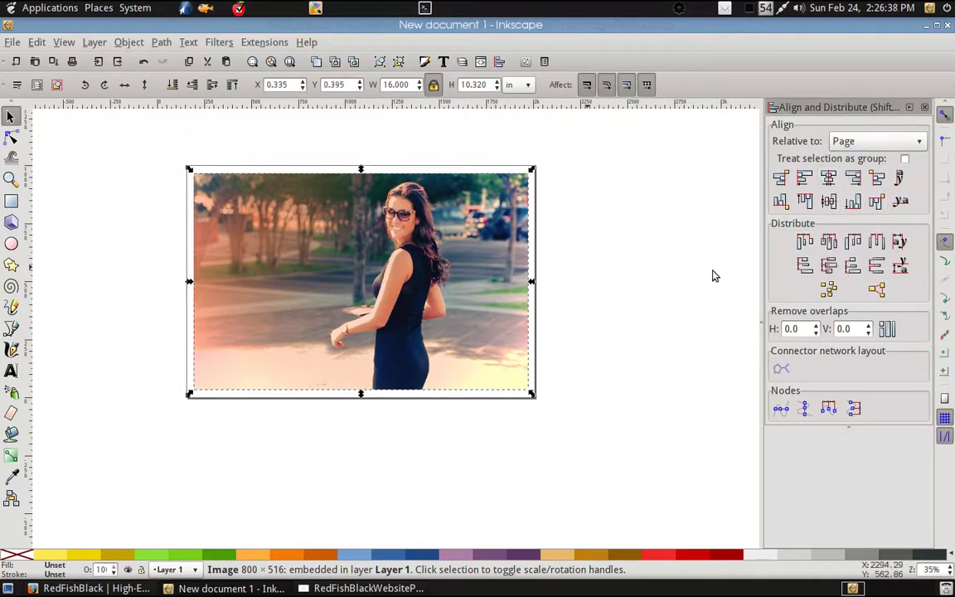
pyautogui.click(666, 298)
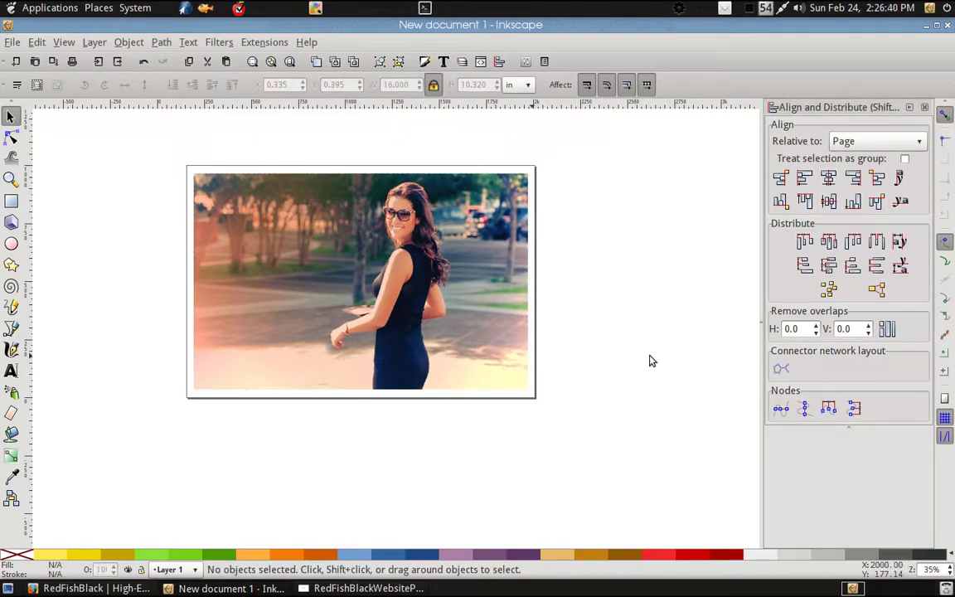
# Step: Save the document as page1 in Portable Document Format inside the crespo folder
pyautogui.click(11, 42)
pyautogui.moveTo(28, 60)
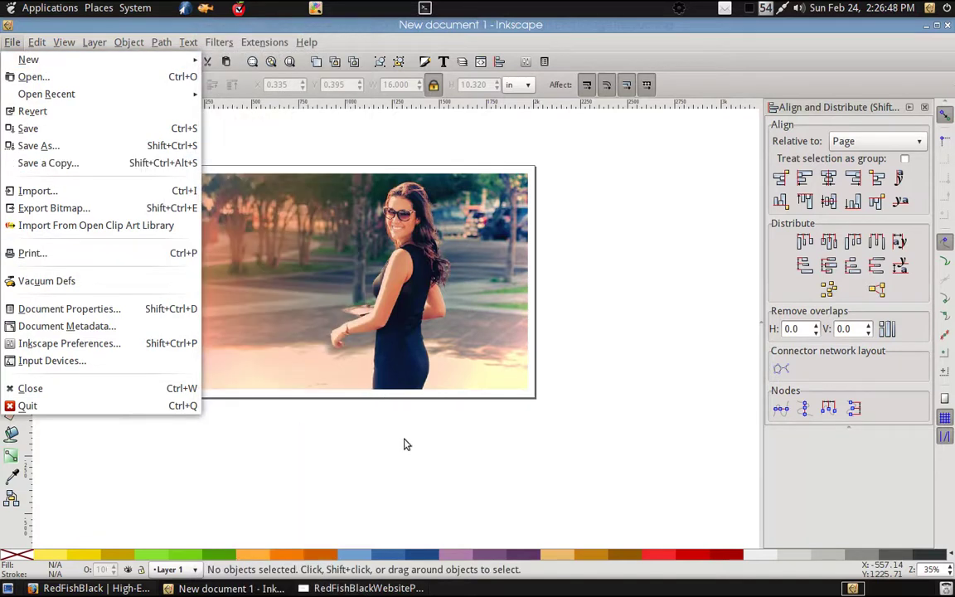
pyautogui.click(404, 445)
pyautogui.click(14, 44)
pyautogui.click(54, 147)
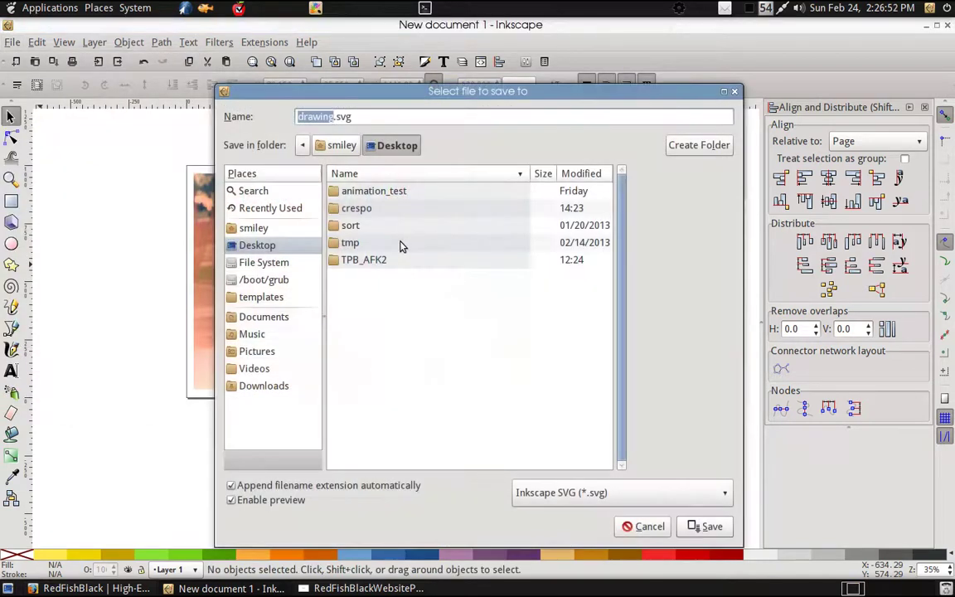
pyautogui.doubleClick(357, 210)
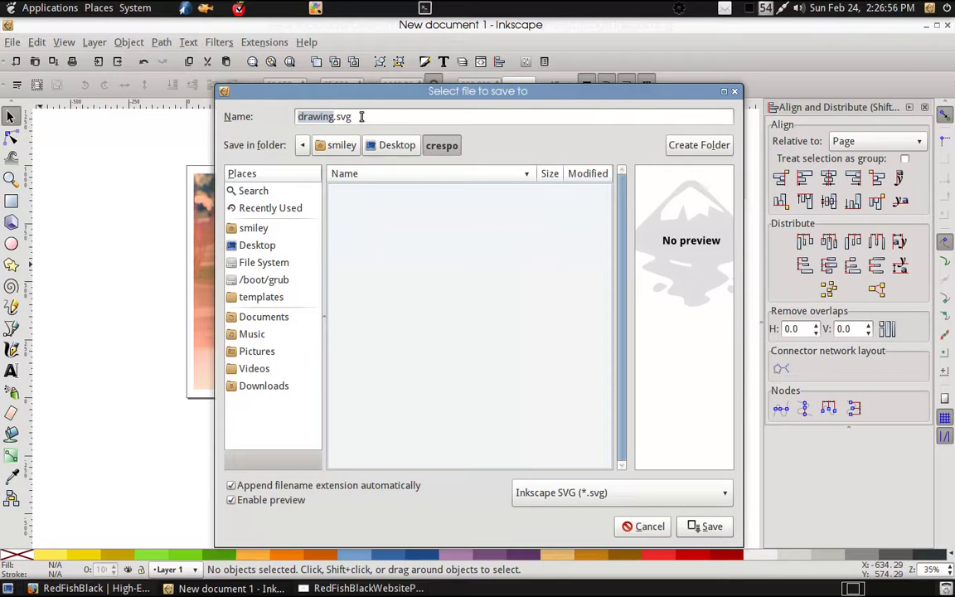
pyautogui.click(613, 492)
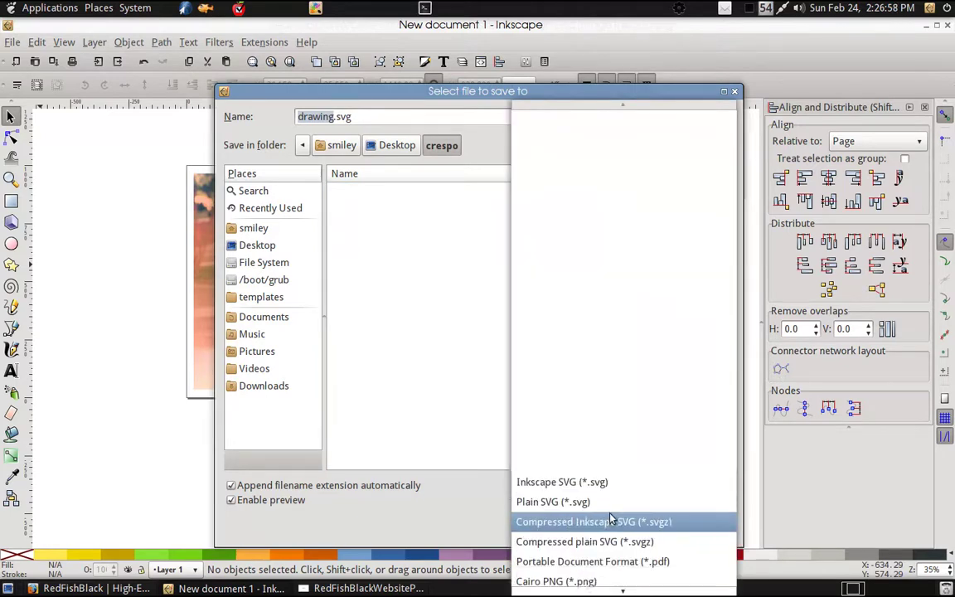
pyautogui.click(616, 525)
pyautogui.write('page1.pdf')
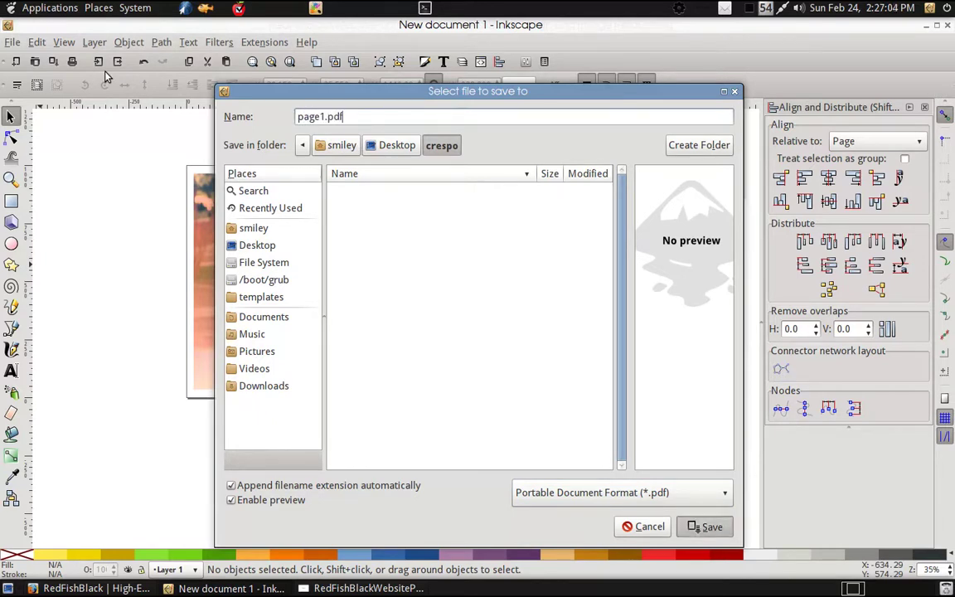
pyautogui.press('Return')
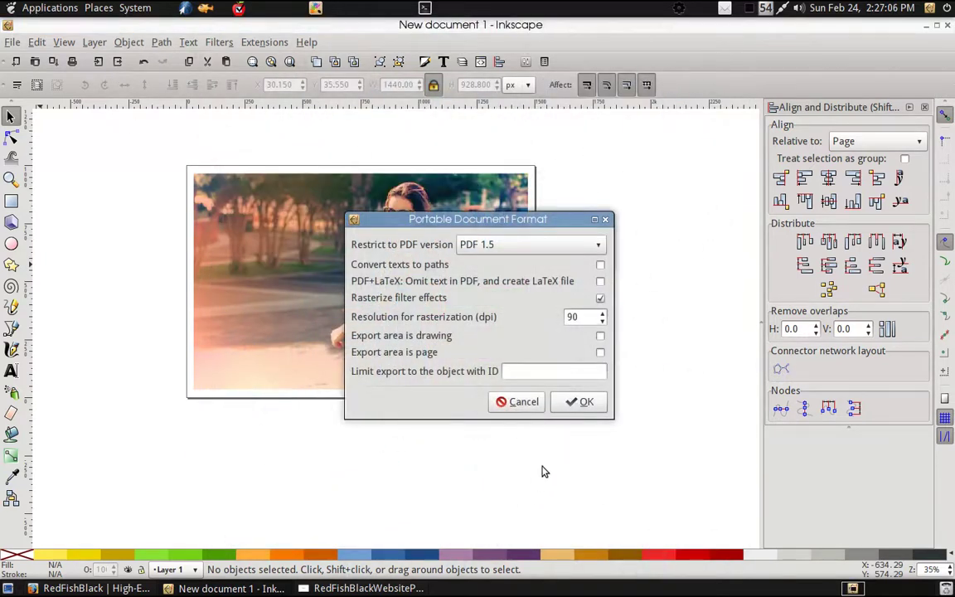
# Step: Accept page1's PDF options, delete the first photo, and embed the second photo onto the page
pyautogui.click(569, 405)
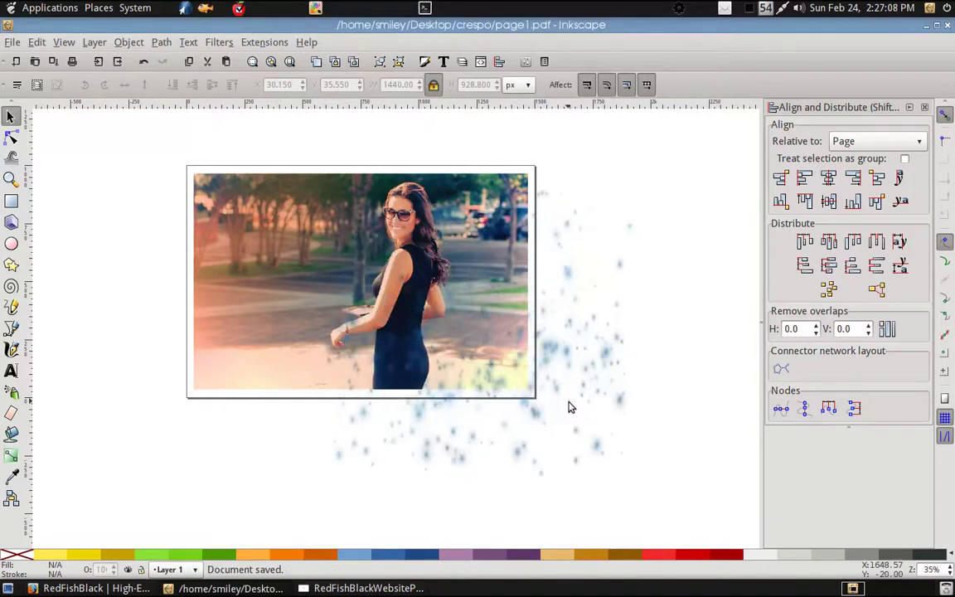
pyautogui.click(292, 266)
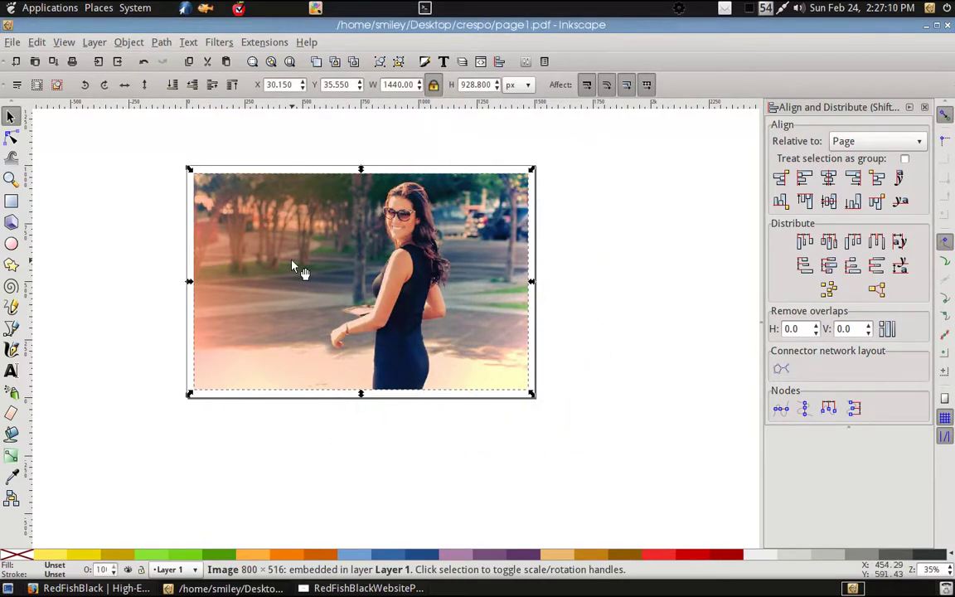
pyautogui.press('Delete')
pyautogui.click(12, 43)
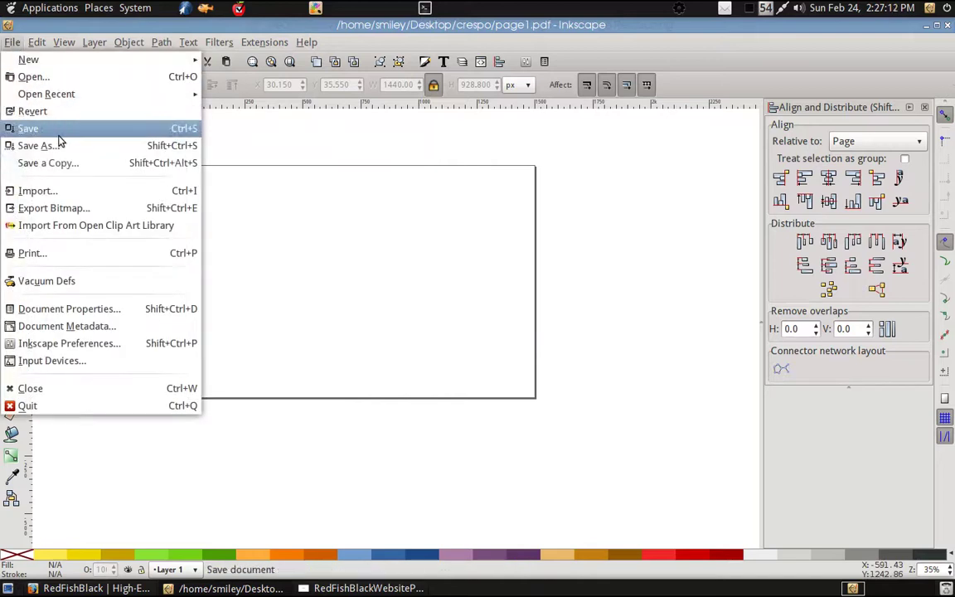
pyautogui.click(122, 187)
pyautogui.doubleClick(358, 179)
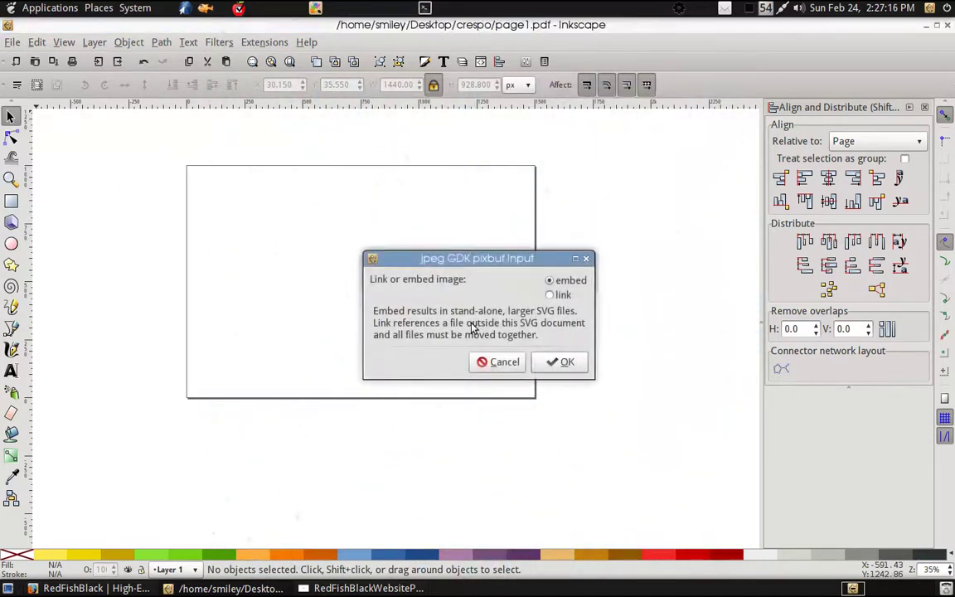
pyautogui.click(555, 362)
pyautogui.moveTo(556, 365); pyautogui.dragTo(313, 254)
# Step: Scale the second photo to 16 inches wide and save it as page2.pdf
pyautogui.click(522, 85)
pyautogui.click(527, 163)
pyautogui.write('16')
pyautogui.press('Return')
pyautogui.moveTo(332, 207); pyautogui.dragTo(307, 265)
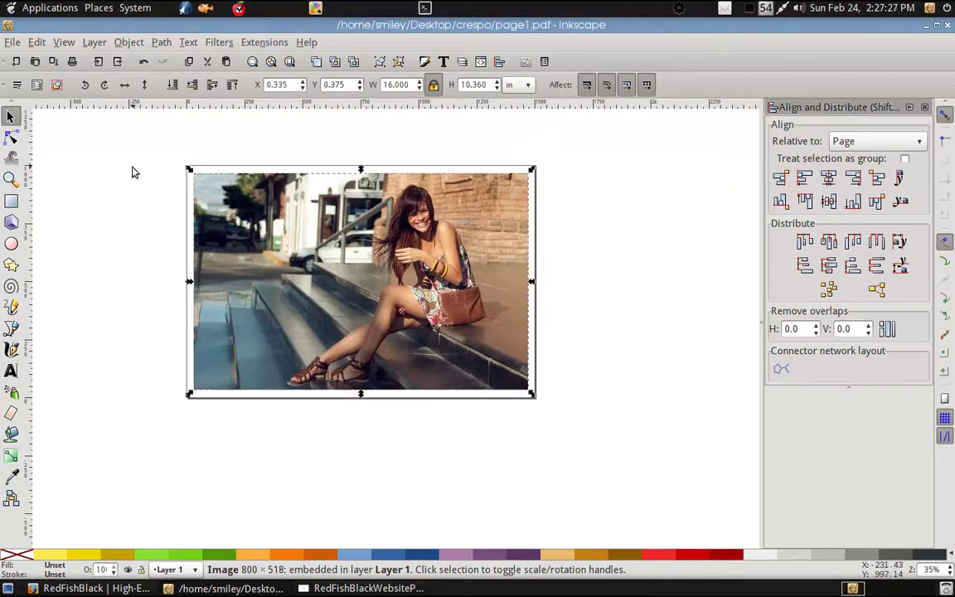
pyautogui.click(12, 42)
pyautogui.click(38, 145)
pyautogui.write('page2')
pyautogui.press('Return')
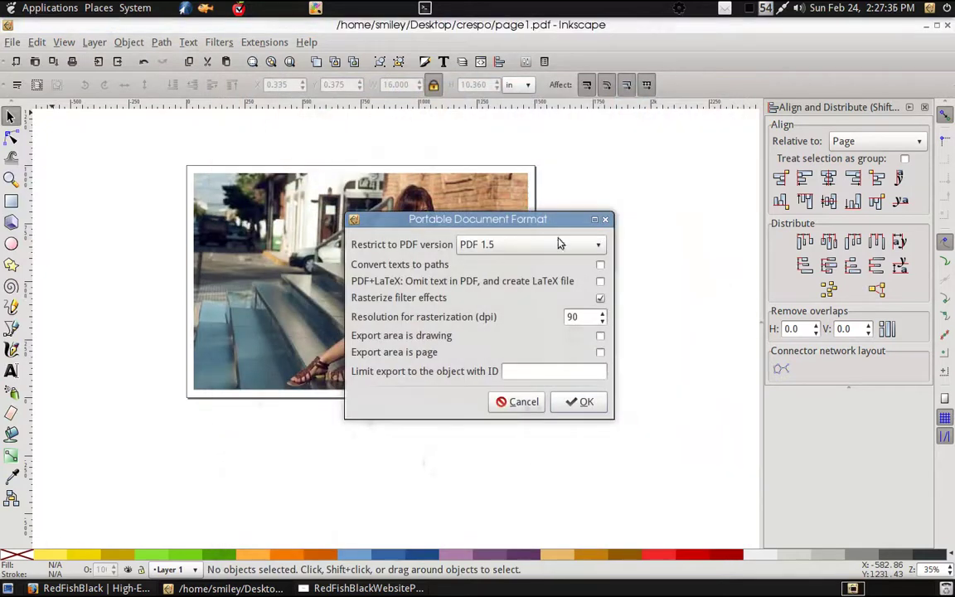
pyautogui.press('Return')
# Step: Replace the second photo with the beanie portrait, enlarged to fill the page
pyautogui.press('Delete')
pyautogui.click(13, 41)
pyautogui.click(38, 189)
pyautogui.click(386, 199)
pyautogui.press('Return')
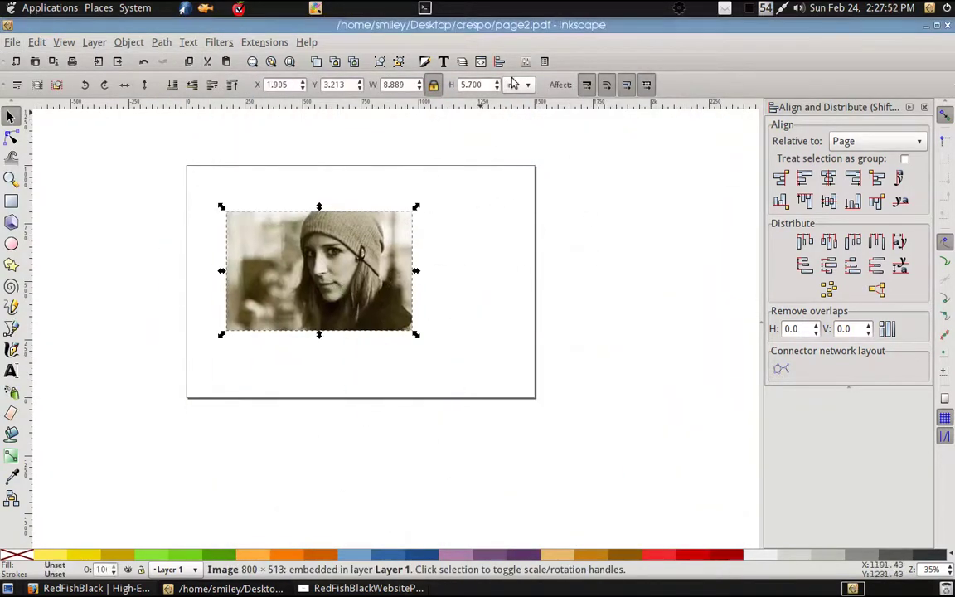
pyautogui.press('Return')
# Step: Save the drawing as page3.pdf with the default PDF options, then clear the portrait
pyautogui.click(12, 41)
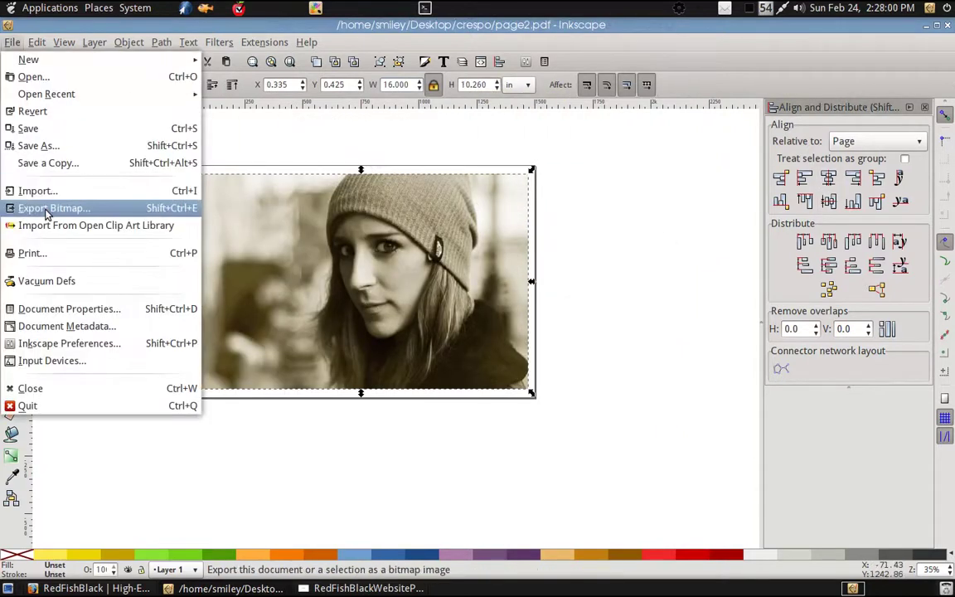
pyautogui.click(38, 143)
pyautogui.write('page3')
pyautogui.click(705, 526)
pyautogui.click(581, 400)
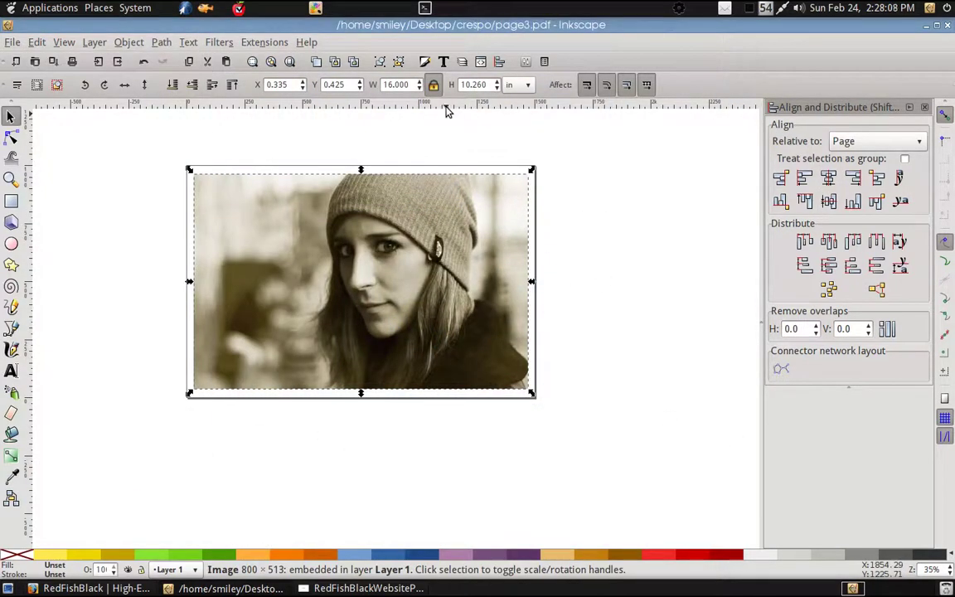
pyautogui.press('Delete')
# Step: Import and embed the reclining-woman photo
pyautogui.click(13, 41)
pyautogui.click(42, 190)
pyautogui.click(420, 217)
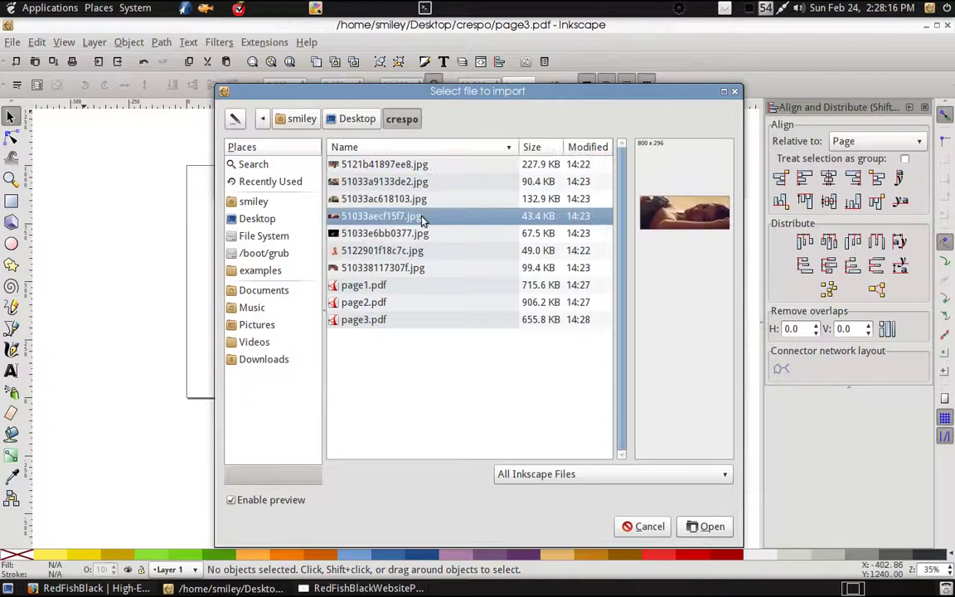
pyautogui.press('Return')
pyautogui.click(566, 362)
# Step: Import the two-girls photo and drag it onto the page
pyautogui.click(12, 41)
pyautogui.click(38, 190)
pyautogui.click(390, 267)
pyautogui.click(394, 290)
pyautogui.doubleClick(390, 267)
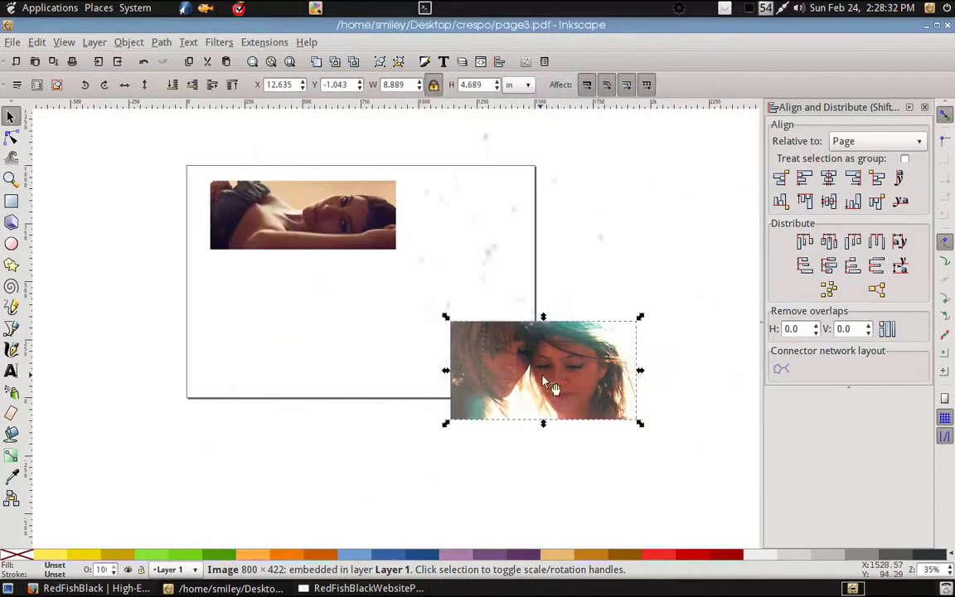
pyautogui.moveTo(488, 337); pyautogui.dragTo(254, 296)
# Step: Size the reclining-woman photo to 16 in wide and 5 in high across the top of the page
pyautogui.write('16')
pyautogui.press('Return')
pyautogui.moveTo(348, 207); pyautogui.dragTo(336, 220)
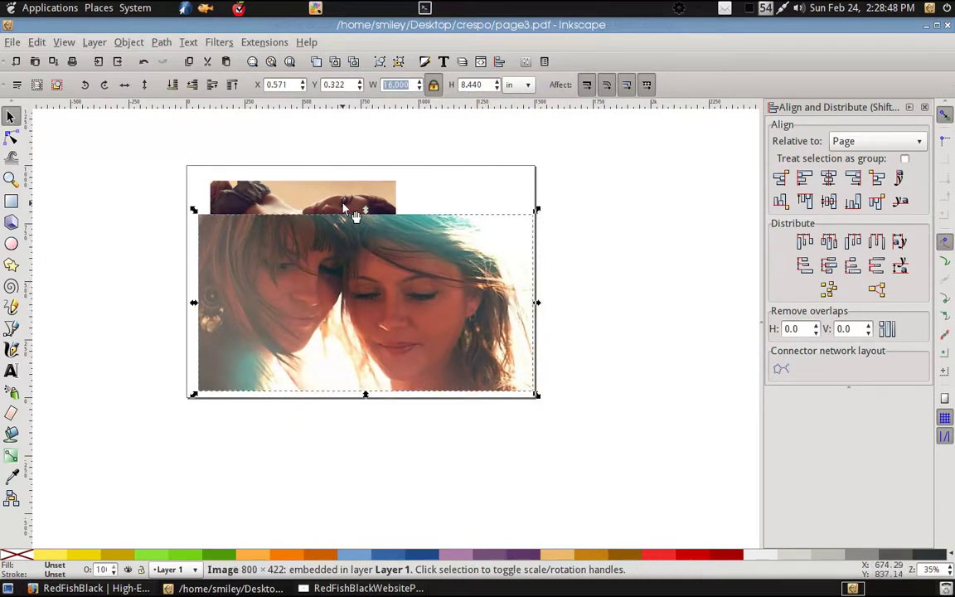
pyautogui.click(371, 279)
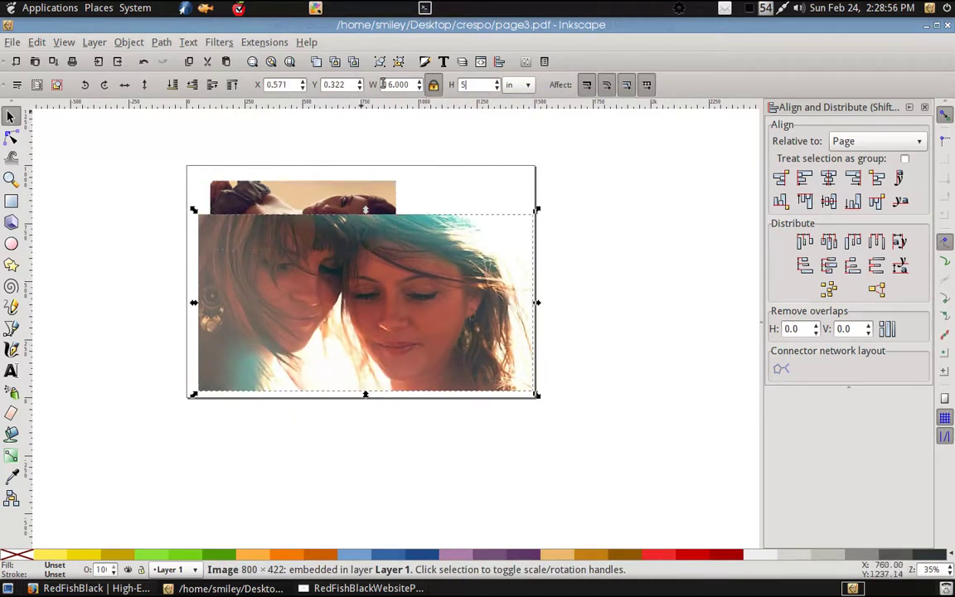
pyautogui.press('Return')
pyautogui.click(332, 199)
pyautogui.moveTo(399, 175); pyautogui.dragTo(494, 139)
pyautogui.moveTo(349, 199); pyautogui.dragTo(363, 227)
pyautogui.moveTo(327, 315); pyautogui.dragTo(347, 315)
pyautogui.click(414, 248)
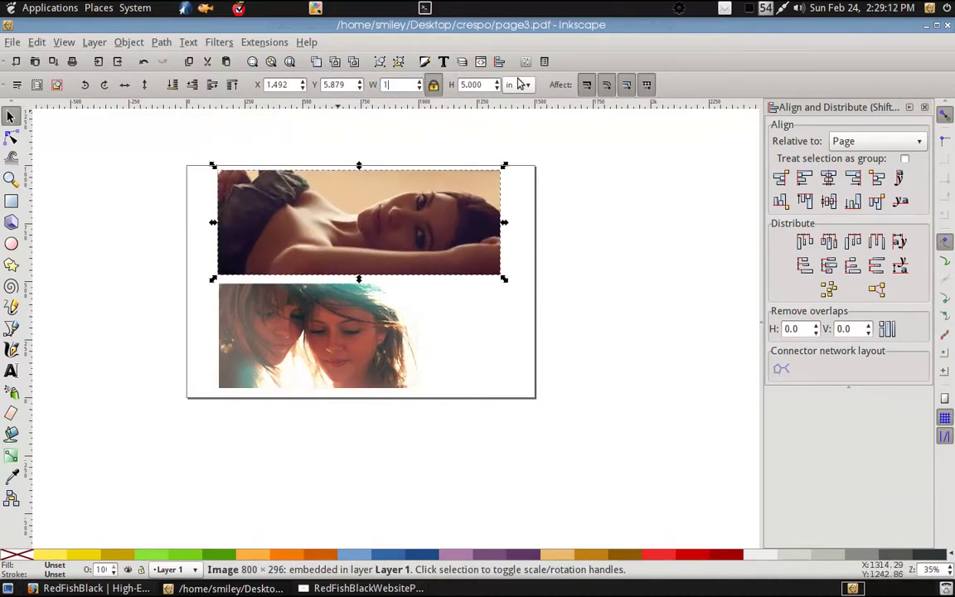
# Step: Shrink the two-girls photo to 7.252 × 3.825 in at lower left, then select both photos
pyautogui.write('6')
pyautogui.press('Return')
pyautogui.click(379, 338)
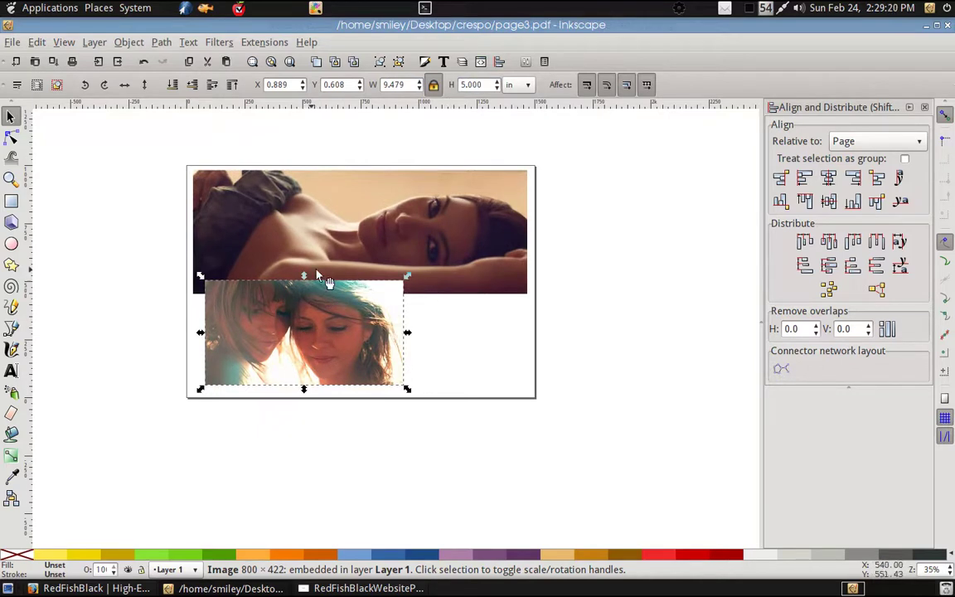
pyautogui.moveTo(407, 275); pyautogui.dragTo(533, 307)
pyautogui.moveTo(113, 145); pyautogui.dragTo(750, 406)
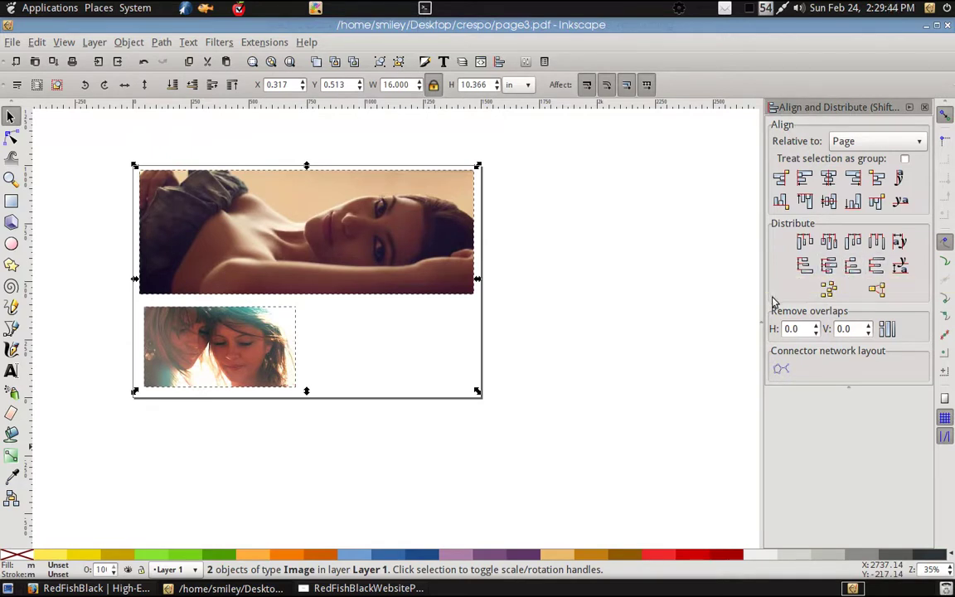
# Step: Centre both photos vertically on the page as a group, nudging the two-girls photo
pyautogui.click(904, 159)
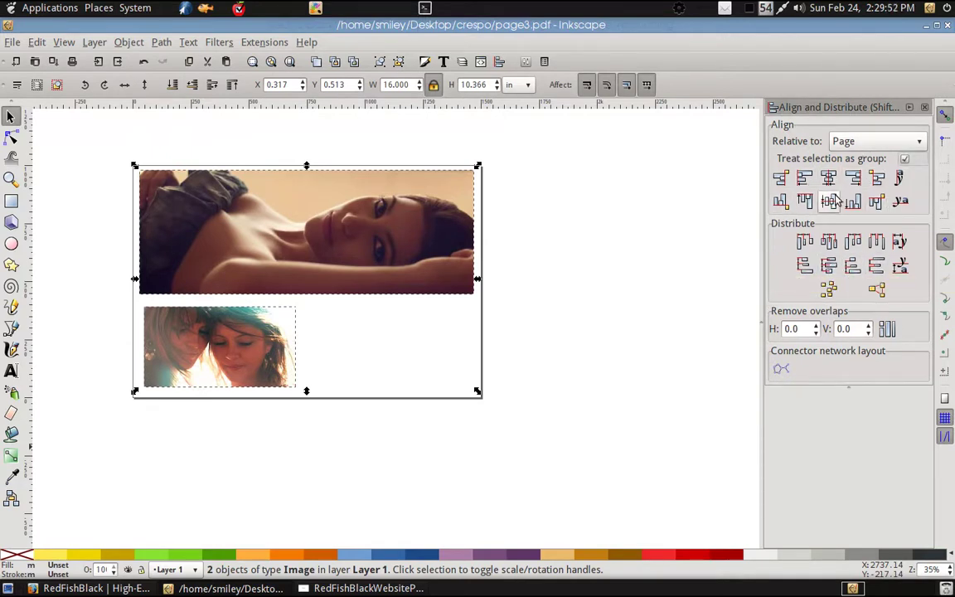
pyautogui.click(828, 200)
pyautogui.press('Escape')
pyautogui.moveTo(169, 306); pyautogui.dragTo(165, 302)
pyautogui.moveTo(97, 156); pyautogui.dragTo(537, 474)
pyautogui.click(829, 201)
pyautogui.press('Escape')
# Step: Import and embed the dark black-and-white photo at the page's lower right
pyautogui.click(12, 41)
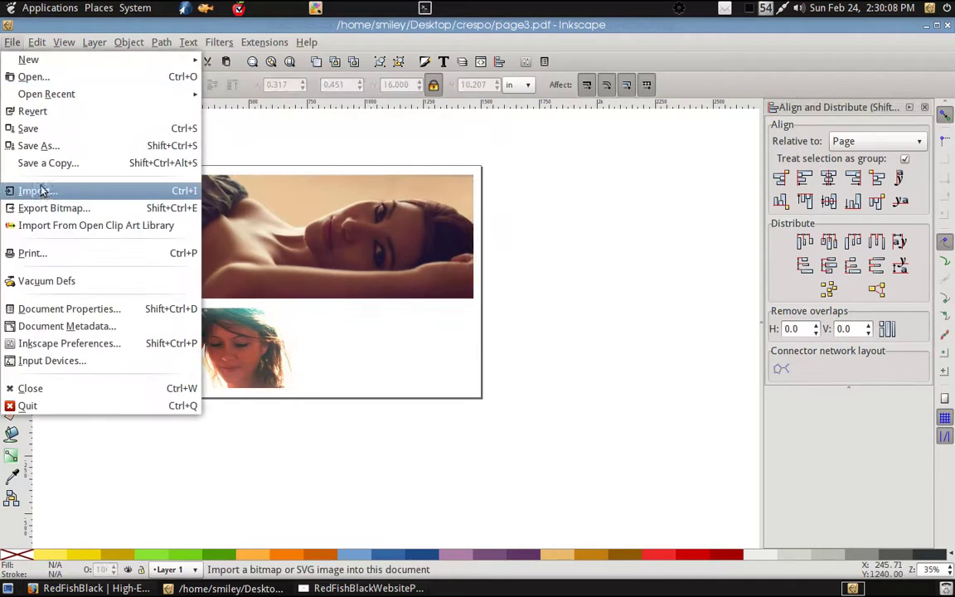
pyautogui.click(41, 189)
pyautogui.click(375, 251)
pyautogui.click(382, 233)
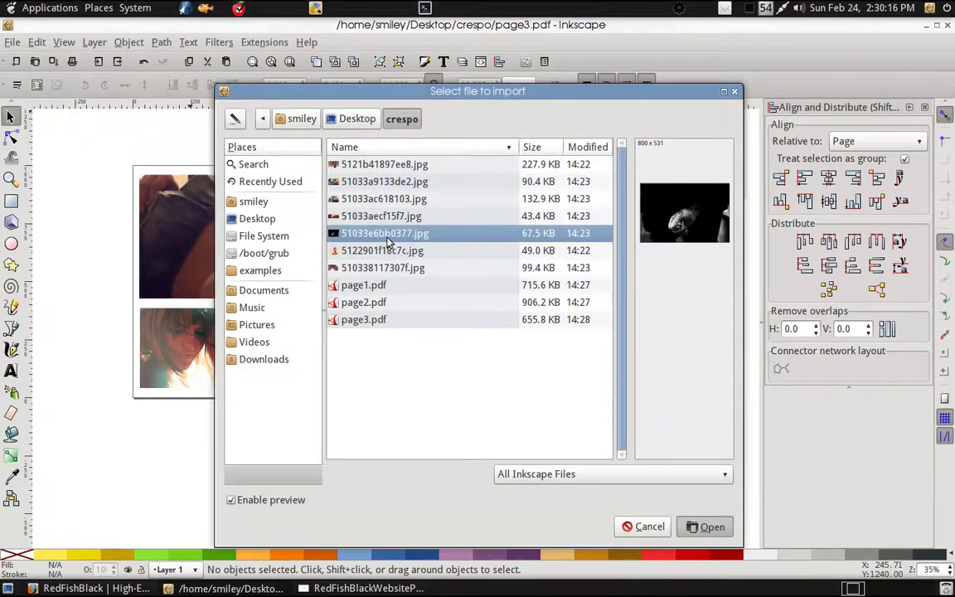
pyautogui.click(712, 526)
pyautogui.click(560, 363)
pyautogui.moveTo(393, 371)
pyautogui.mouseDown()
pyautogui.moveTo(398, 330)
pyautogui.moveTo(419, 384)
pyautogui.moveTo(387, 312)
pyautogui.mouseUp()
# Step: Scale the dark photo down by its corner and move it into the lower-right slot
pyautogui.rightClick(386, 313)
pyautogui.click(390, 336)
pyautogui.rightClick(362, 330)
pyautogui.click(328, 309)
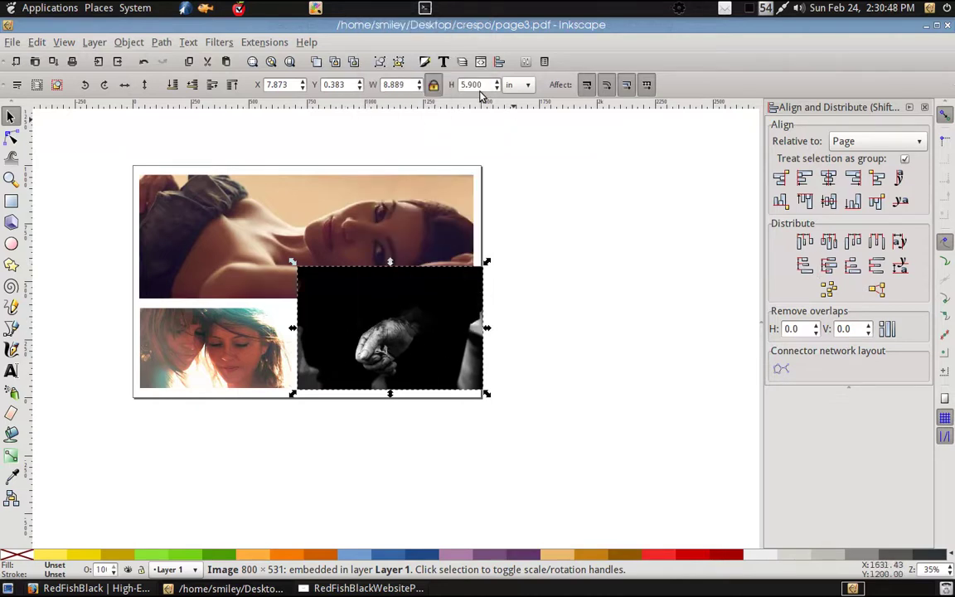
pyautogui.moveTo(489, 266)
pyautogui.mouseDown()
pyautogui.moveTo(456, 332)
pyautogui.moveTo(486, 310)
pyautogui.mouseUp()
pyautogui.moveTo(383, 356); pyautogui.dragTo(440, 356)
# Step: Align the dark photo under the top photo's right edge, relative to Last selected
pyautogui.keyDown('shift'); pyautogui.click(398, 274); pyautogui.keyUp('shift')
pyautogui.click(878, 141)
pyautogui.click(863, 59)
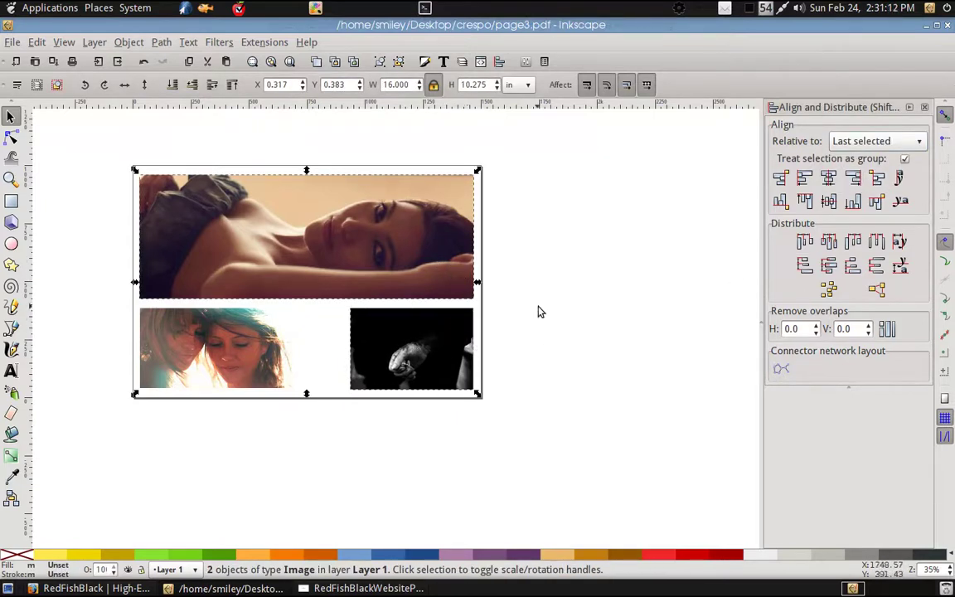
pyautogui.click(877, 202)
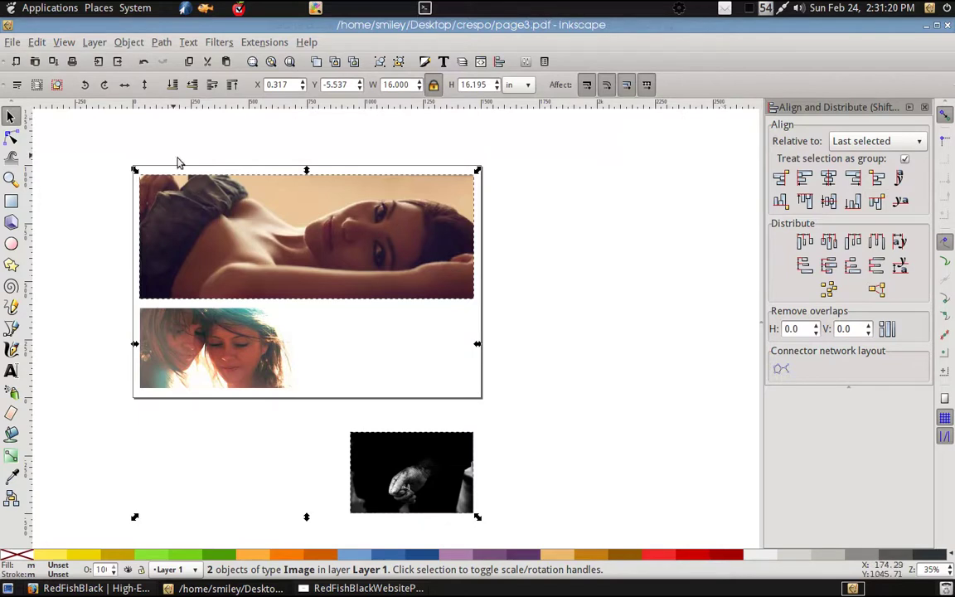
pyautogui.click(781, 177)
pyautogui.click(877, 178)
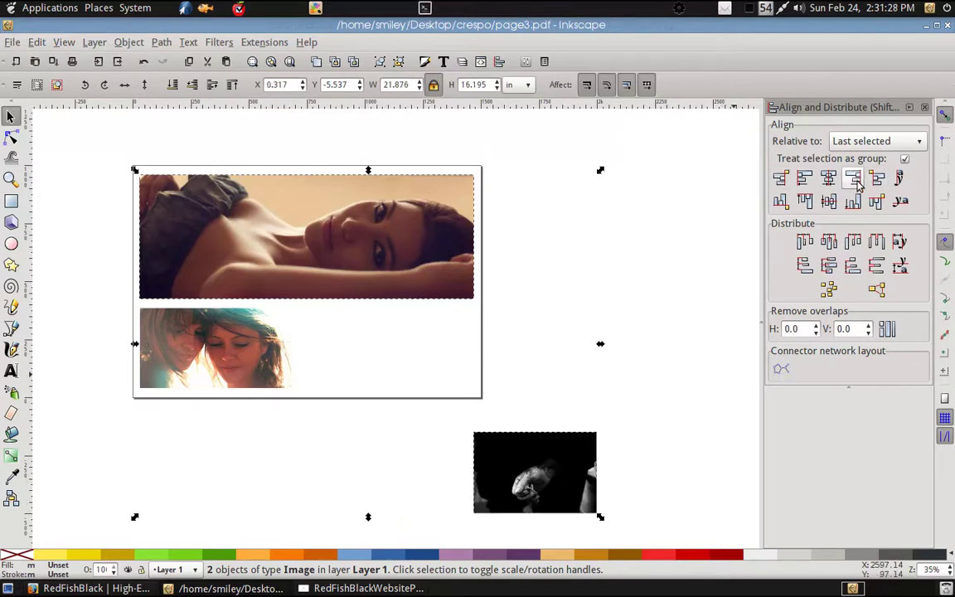
pyautogui.hotkey('ctrl', 'z')
pyautogui.click(163, 304)
pyautogui.click(353, 307)
pyautogui.hotkey('shift', 'Tab')
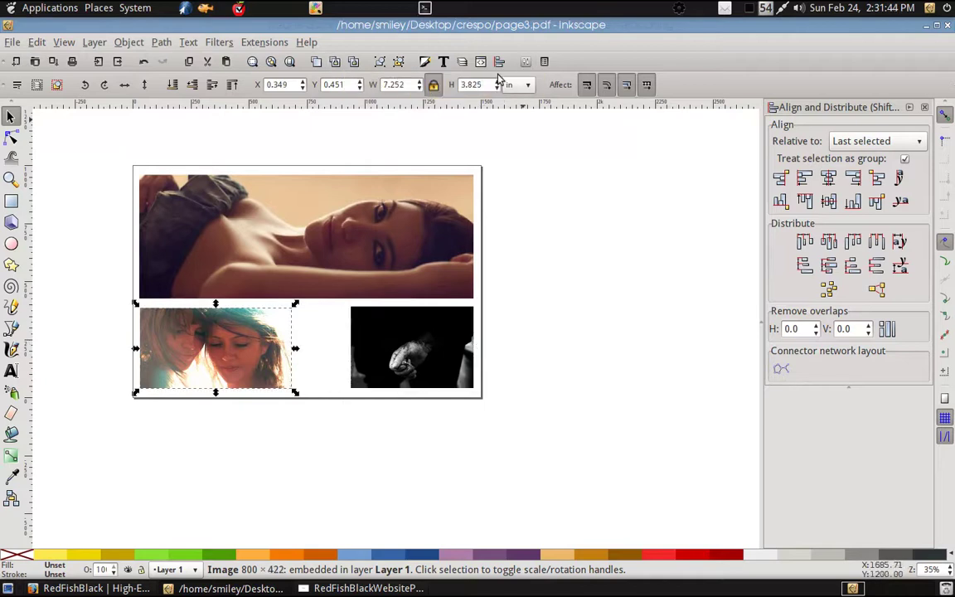
# Step: Delete the dark black-and-white photo from the page
pyautogui.click(480, 307)
pyautogui.click(381, 321)
pyautogui.click(495, 379)
pyautogui.click(385, 319)
pyautogui.press('Delete')
# Step: Import the pink-background portrait, set its height to 3.9 in, and place it bottom-right
pyautogui.click(98, 61)
pyautogui.doubleClick(395, 251)
pyautogui.moveTo(565, 347); pyautogui.dragTo(381, 314)
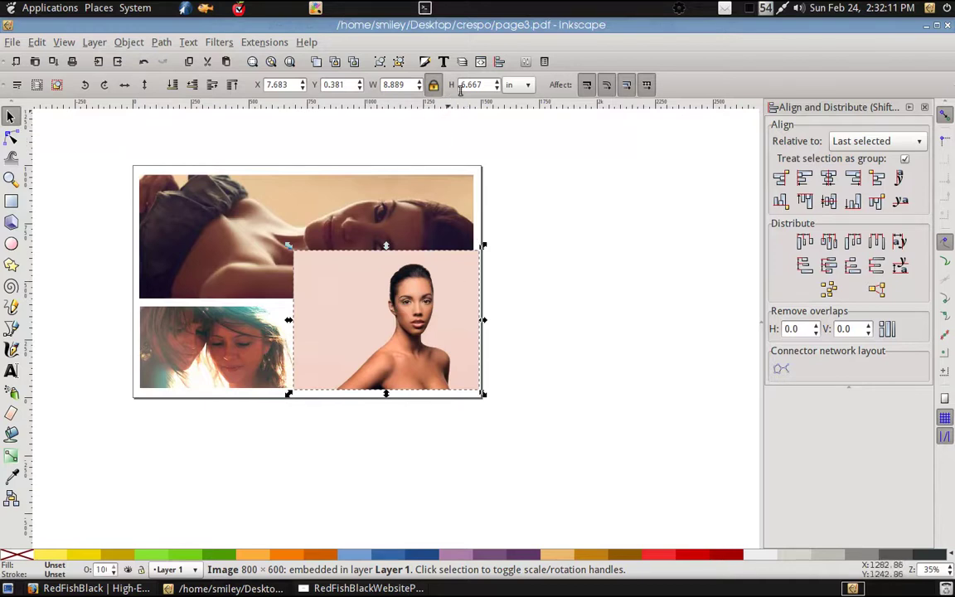
pyautogui.write('3.900')
pyautogui.press('Return')
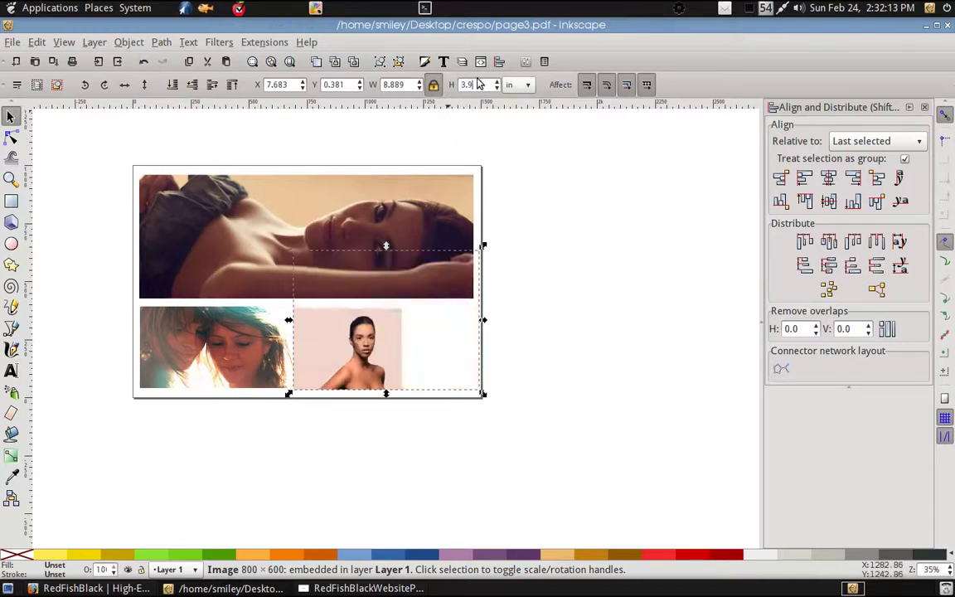
pyautogui.moveTo(379, 334); pyautogui.dragTo(439, 335)
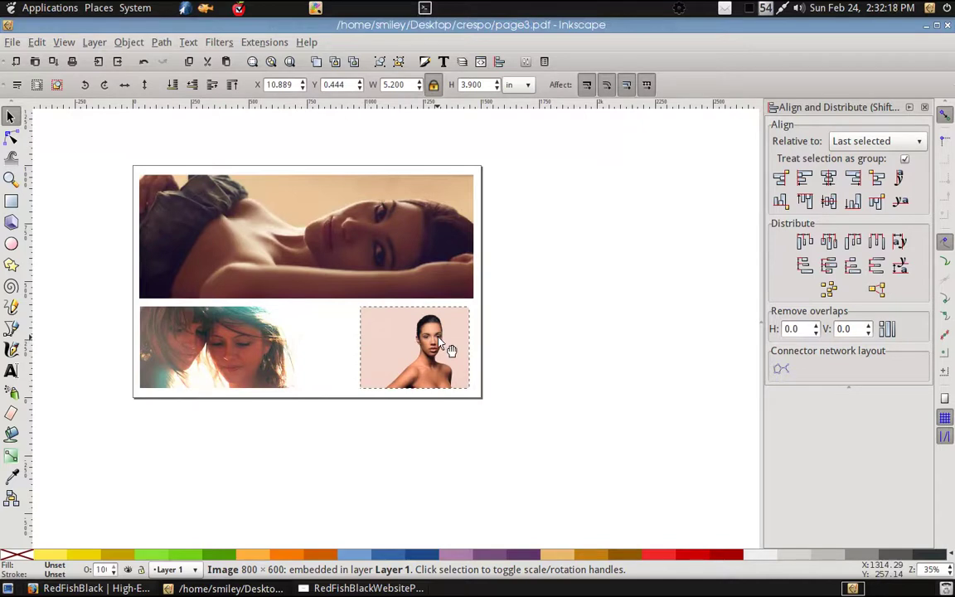
pyautogui.keyDown('shift'); pyautogui.click(437, 286); pyautogui.keyUp('shift')
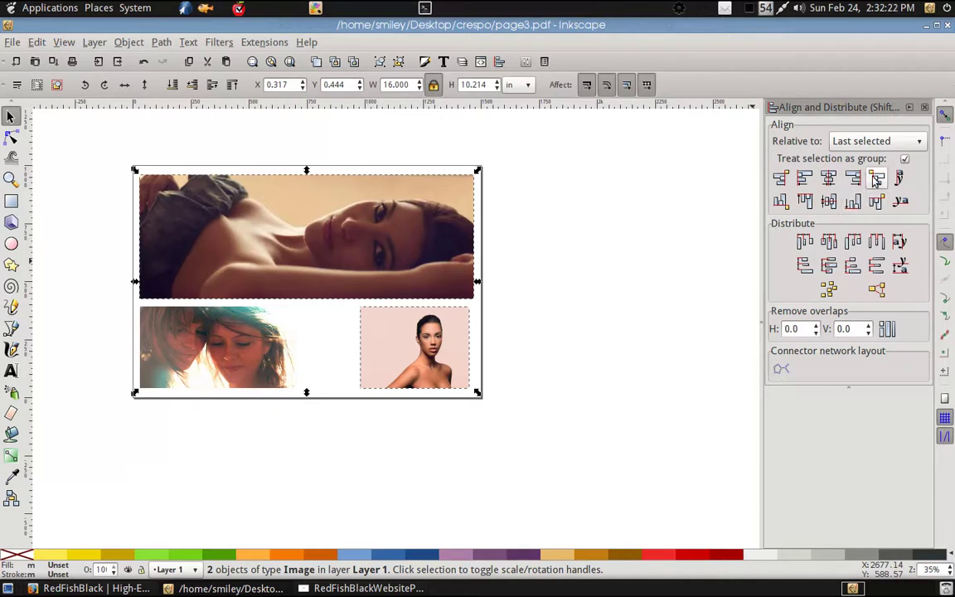
# Step: With Treat selection as group off, right-align the pink portrait to the top photo
pyautogui.click(905, 158)
pyautogui.click(854, 179)
pyautogui.click(341, 432)
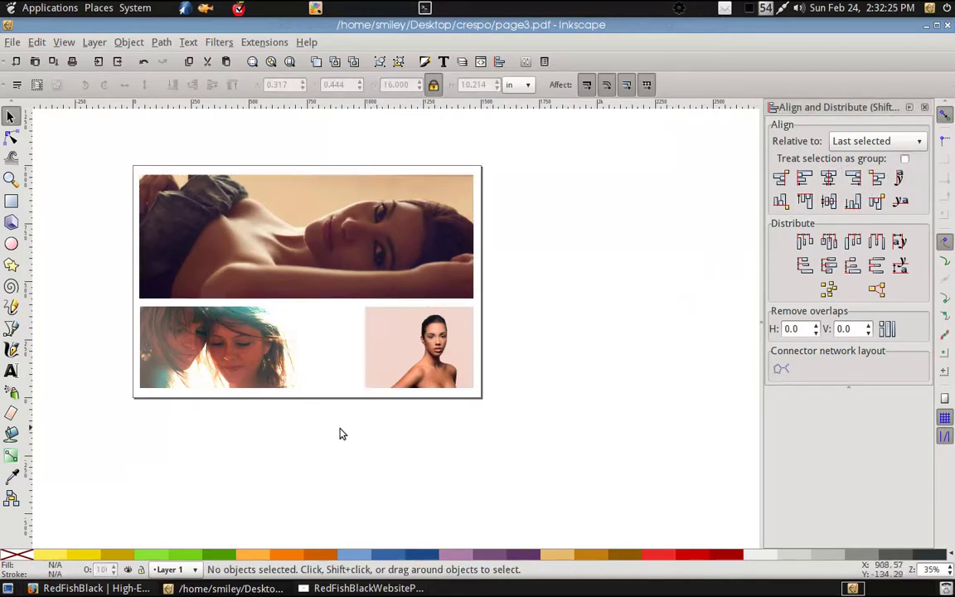
pyautogui.click(246, 365)
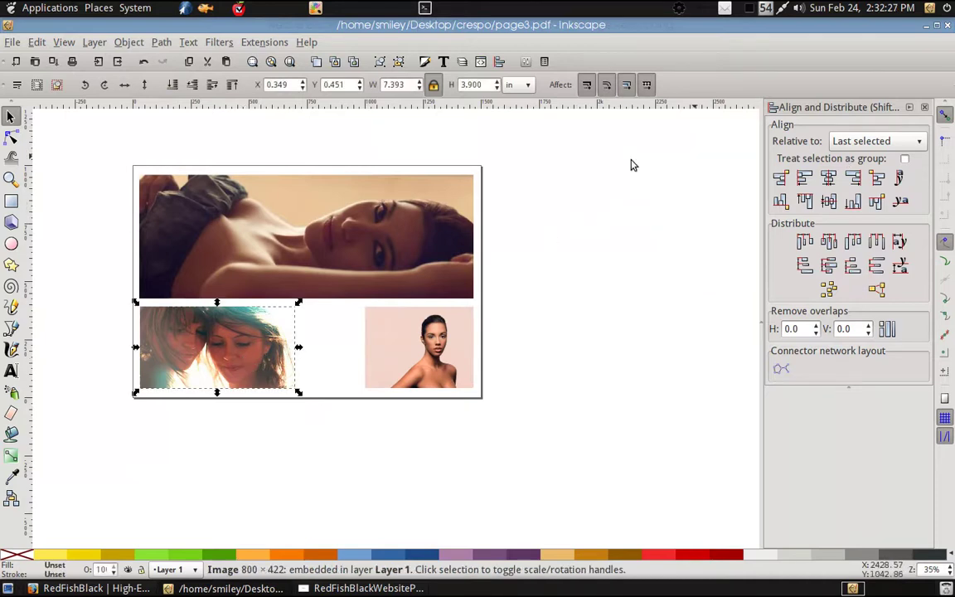
pyautogui.keyDown('shift'); pyautogui.click(338, 204); pyautogui.keyUp('shift')
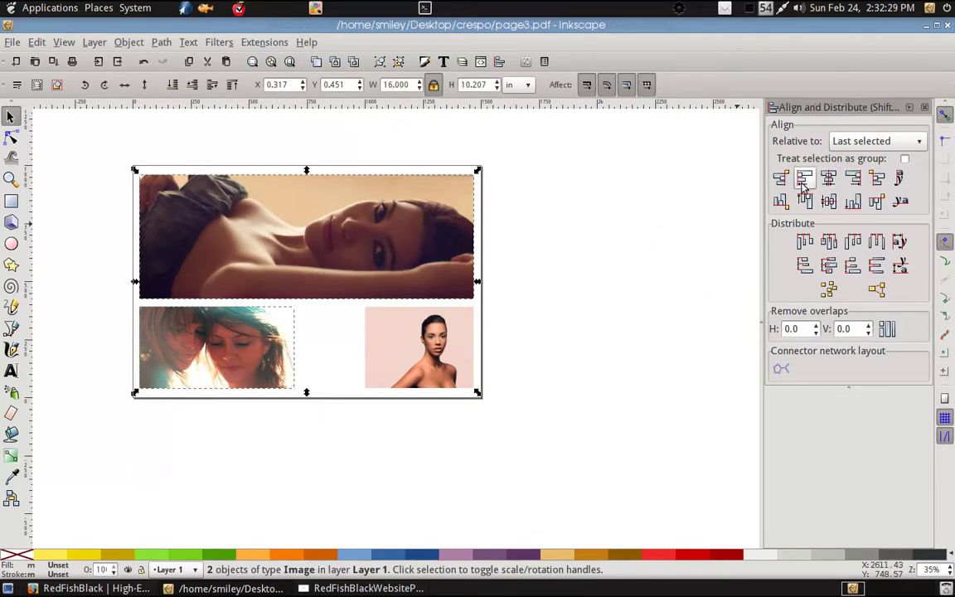
pyautogui.click(580, 362)
# Step: Align the bottom edges of the pink portrait and the two-girls photo
pyautogui.click(450, 377)
pyautogui.keyDown('shift'); pyautogui.click(219, 315); pyautogui.keyUp('shift')
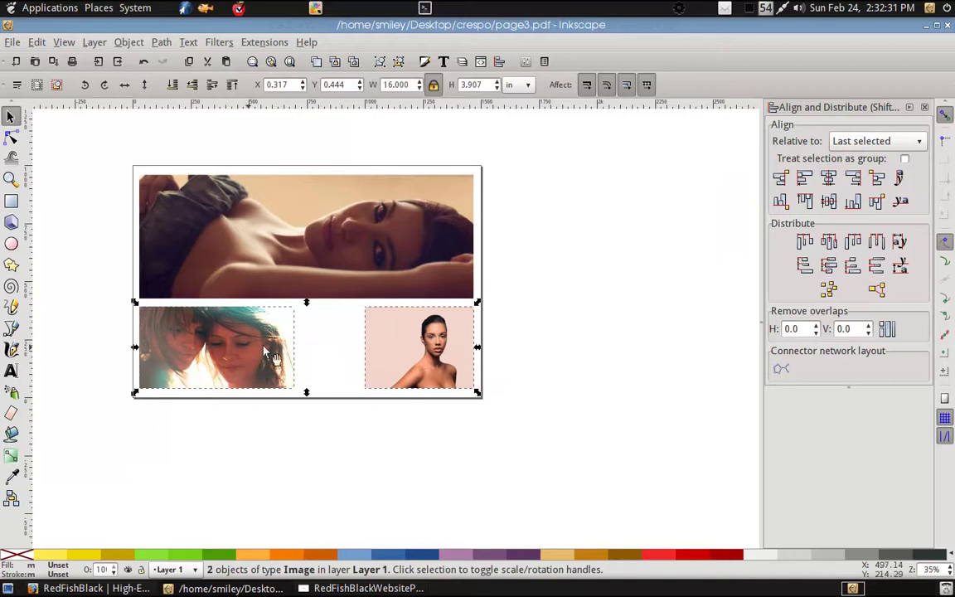
pyautogui.click(853, 202)
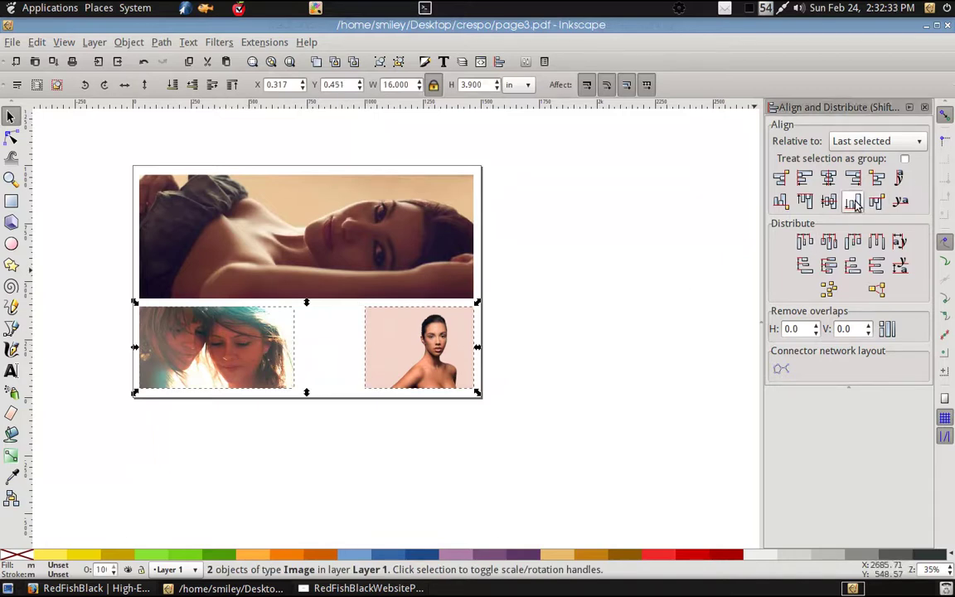
pyautogui.click(664, 417)
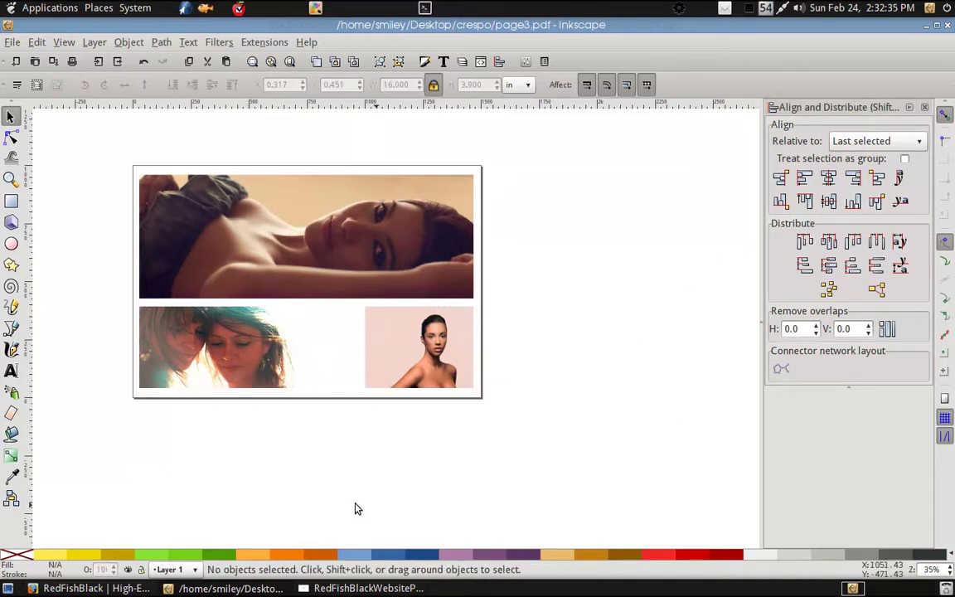
pyautogui.click(8, 42)
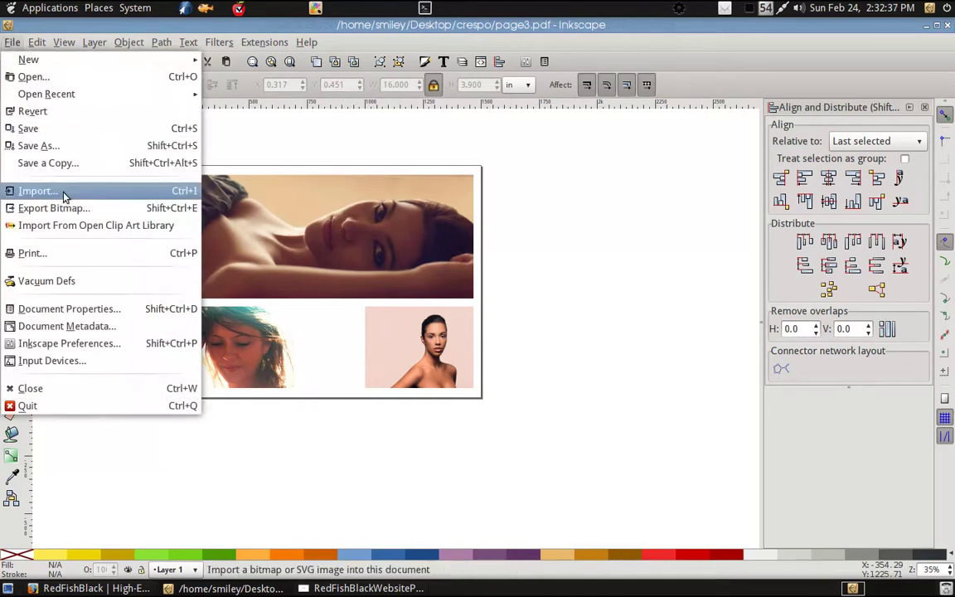
# Step: Save the three-photo layout as page4.pdf with the default PDF options
pyautogui.click(56, 147)
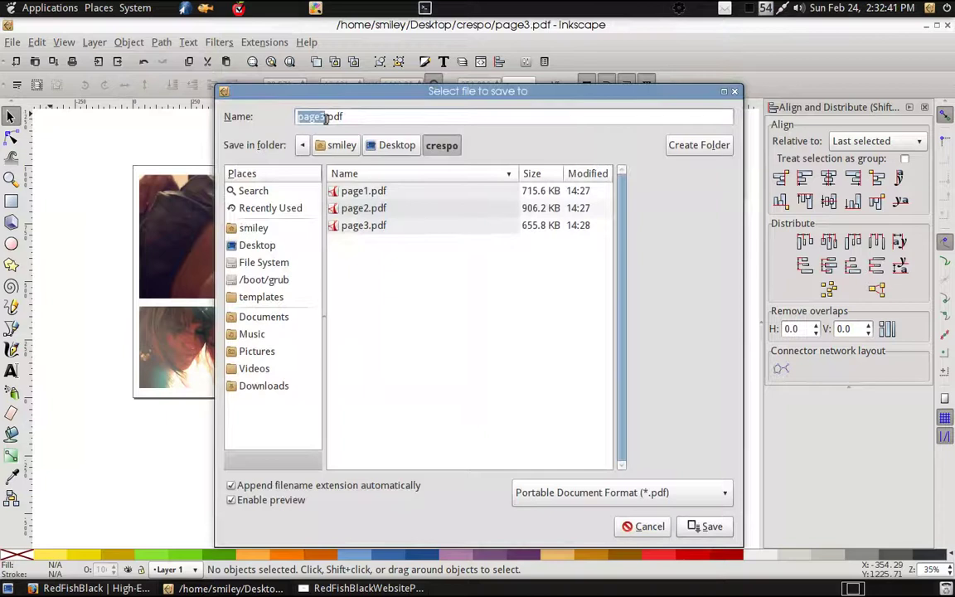
pyautogui.write('4')
pyautogui.press('Return')
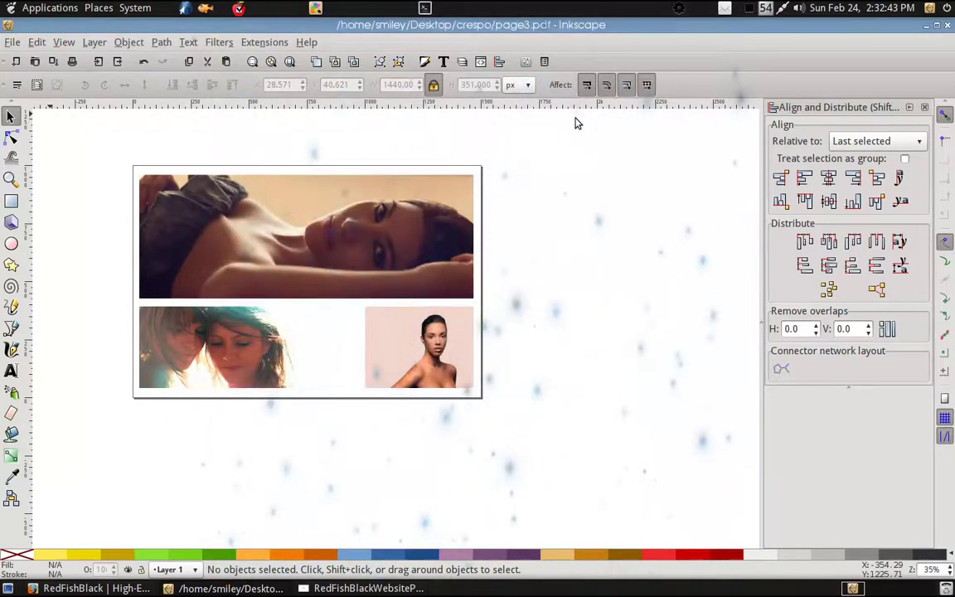
pyautogui.click(574, 402)
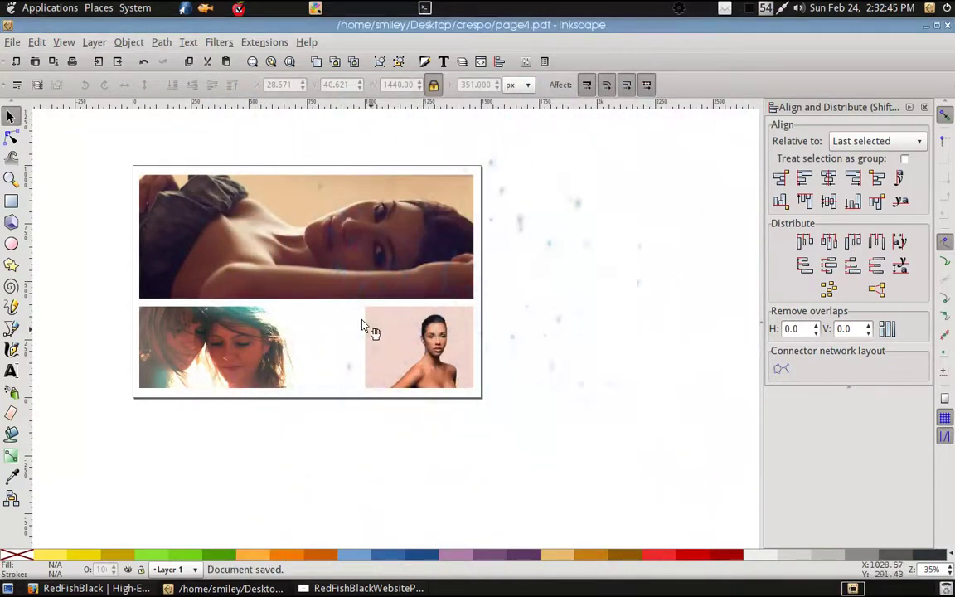
# Step: Select all three photos on the page and delete them
pyautogui.click(14, 43)
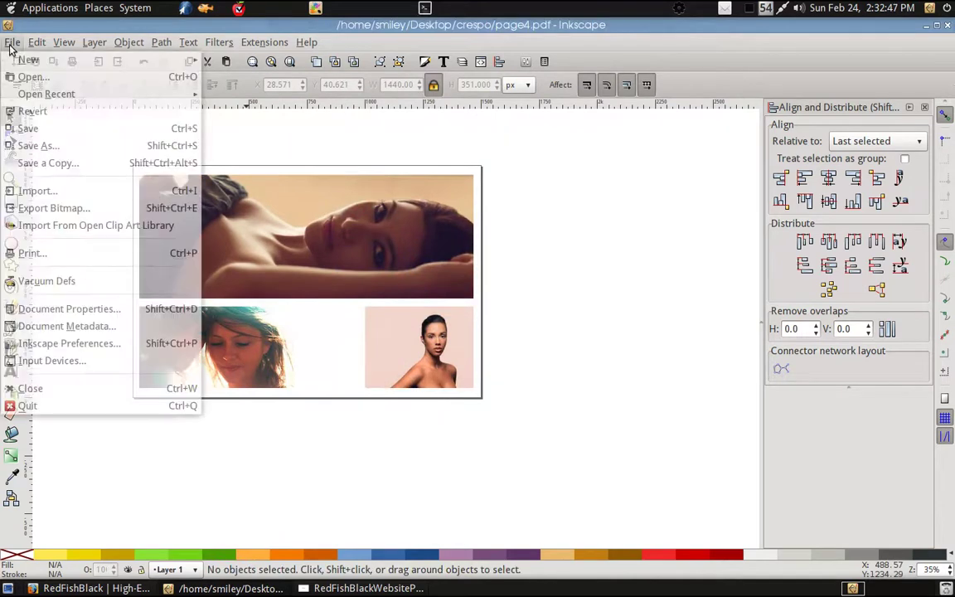
pyautogui.press('Escape')
pyautogui.moveTo(609, 291); pyautogui.dragTo(79, 425)
pyautogui.press('Delete')
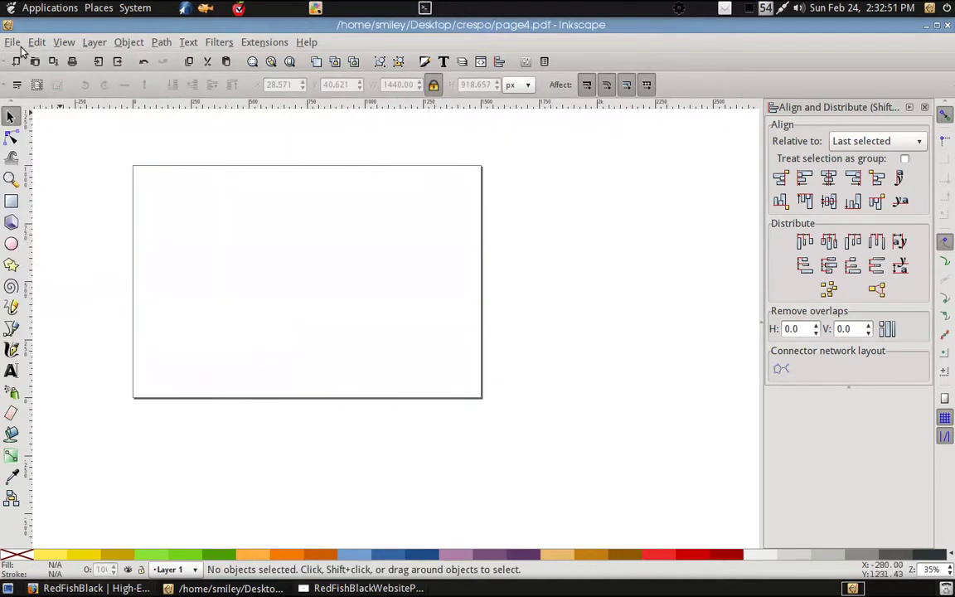
# Step: Import the hand photo 51033e6bb0377.jpg and move it onto the page
pyautogui.click(14, 44)
pyautogui.click(41, 188)
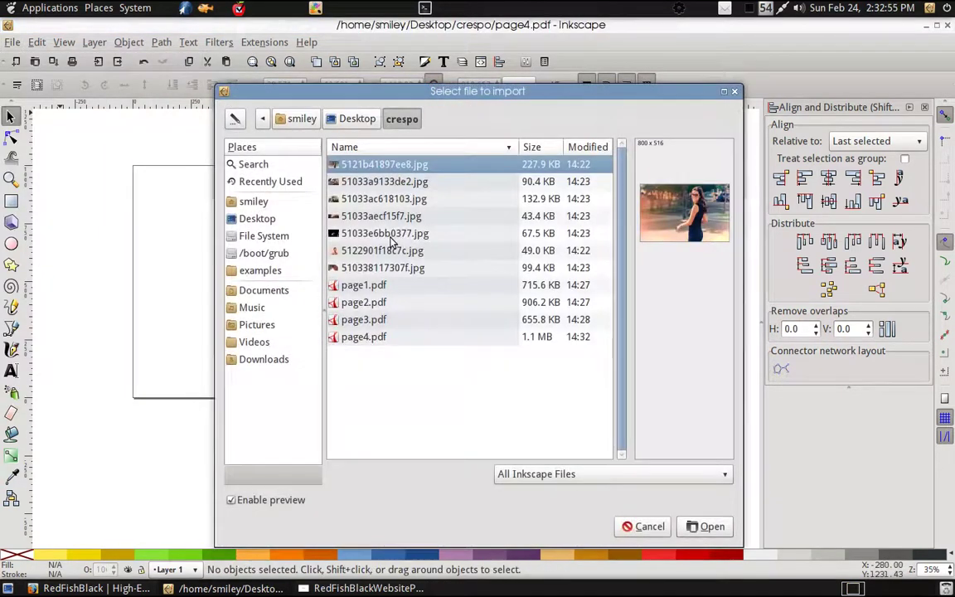
pyautogui.click(381, 216)
pyautogui.click(384, 182)
pyautogui.click(383, 235)
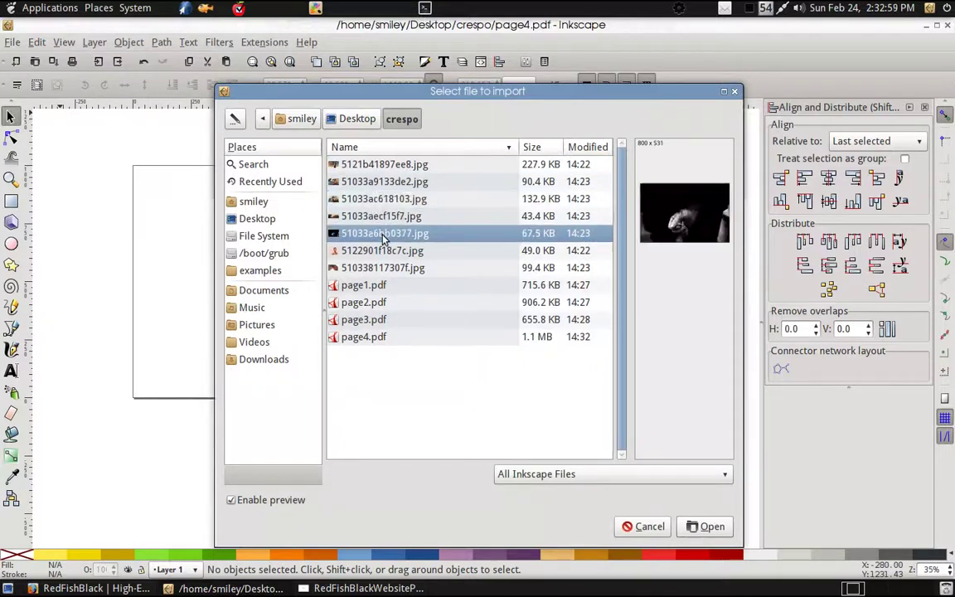
pyautogui.click(382, 268)
pyautogui.doubleClick(371, 233)
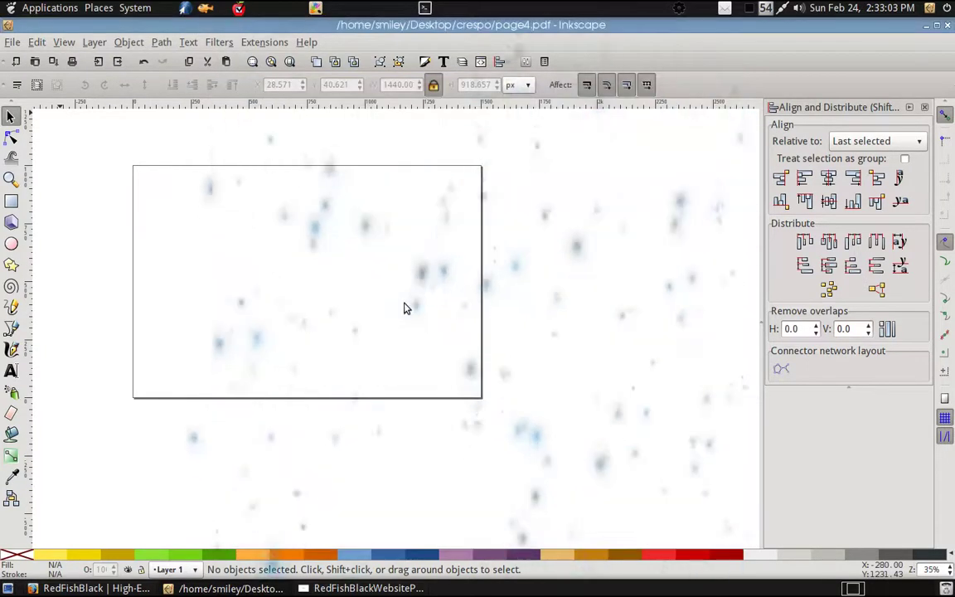
pyautogui.click(561, 363)
pyautogui.moveTo(490, 323); pyautogui.dragTo(241, 214)
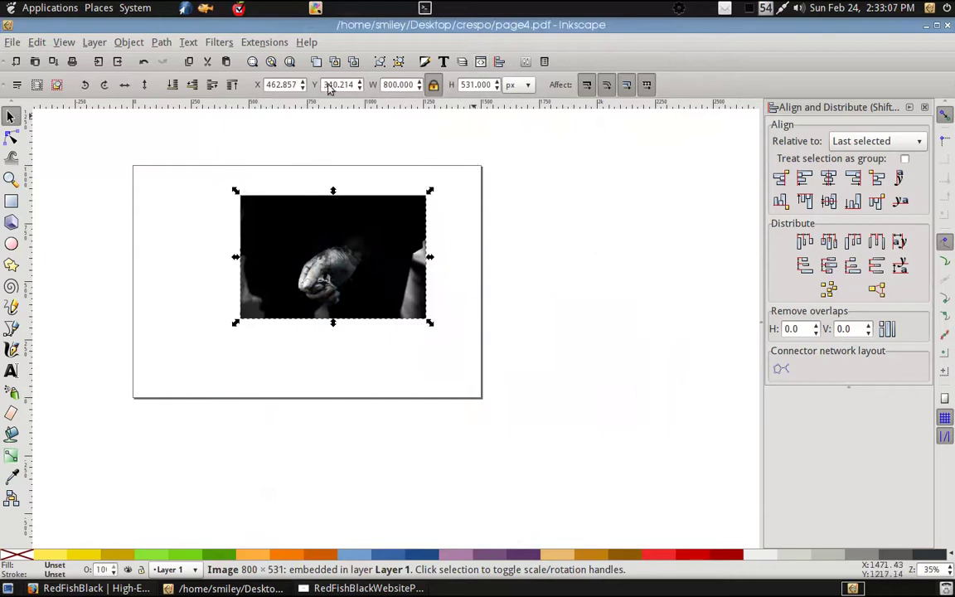
# Step: Set the hand photo's width to 16 in and centre it on the page
pyautogui.click(524, 91)
pyautogui.click(522, 143)
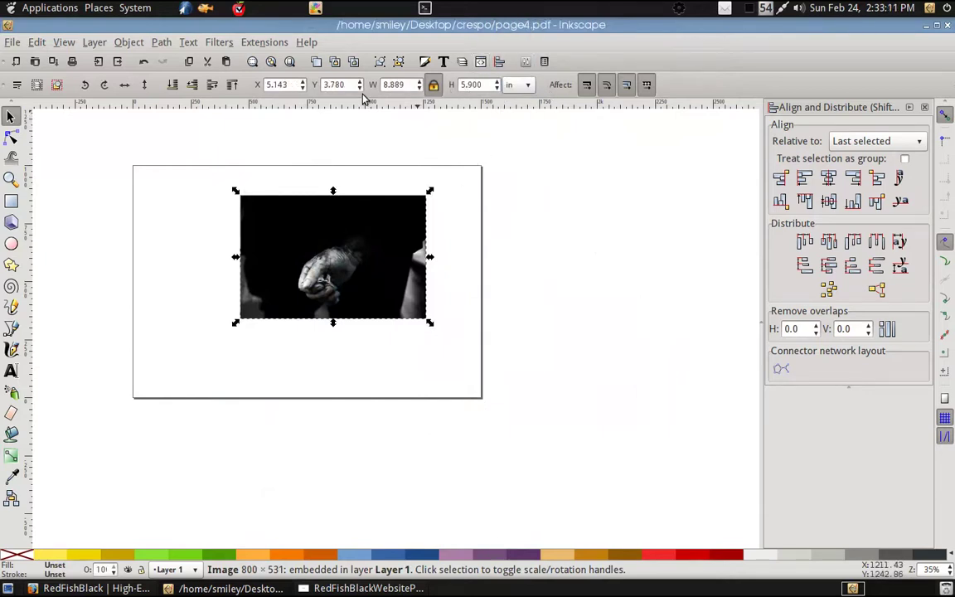
pyautogui.write('6')
pyautogui.press('Return')
pyautogui.click(877, 141)
pyautogui.click(839, 218)
pyautogui.click(828, 177)
pyautogui.click(829, 201)
pyautogui.click(571, 276)
# Step: Save the layout as page5.pdf with the default PDF options
pyautogui.click(12, 41)
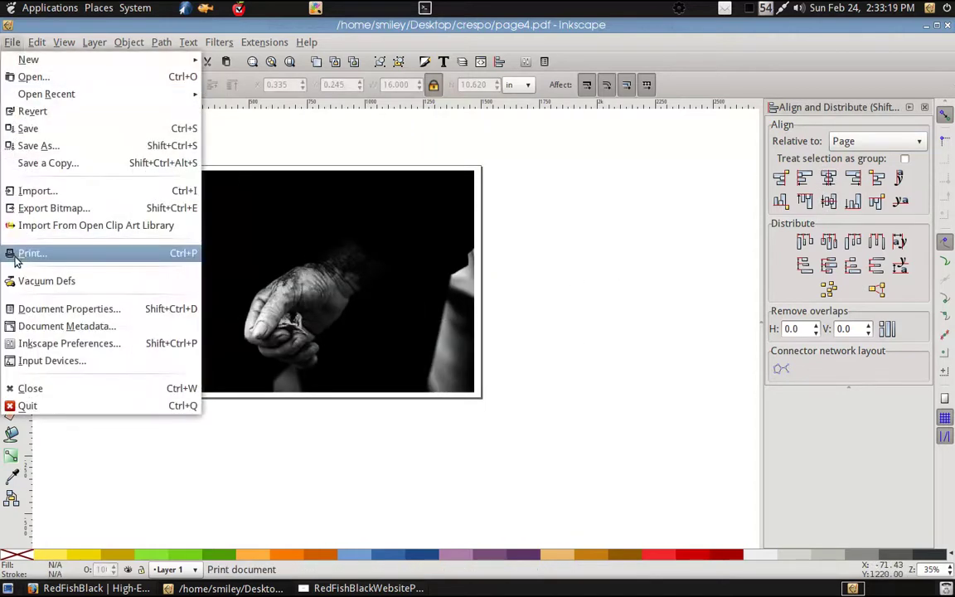
pyautogui.click(38, 145)
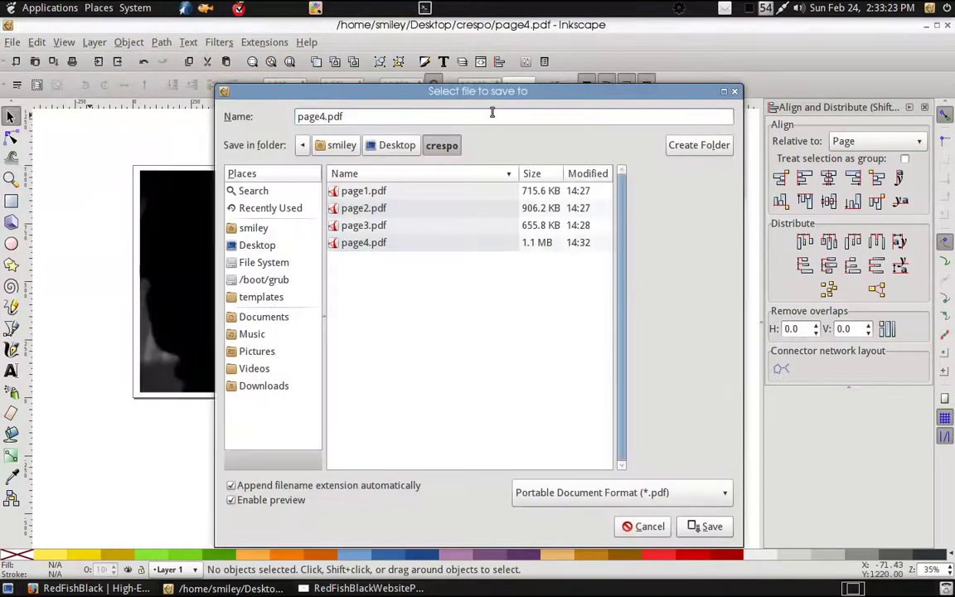
pyautogui.press('BackSpace')
pyautogui.write('5')
pyautogui.press('Return')
pyautogui.click(580, 402)
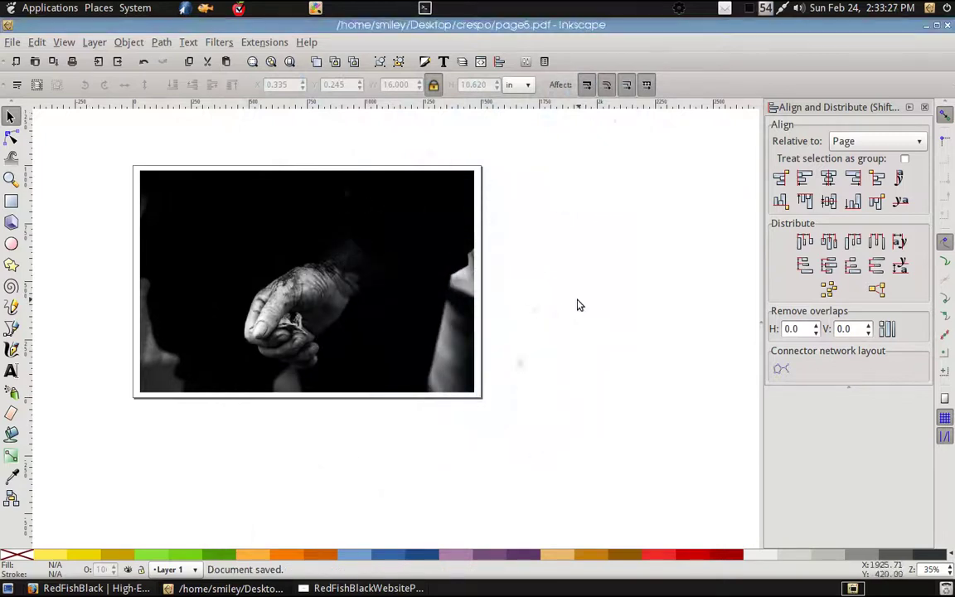
pyautogui.click(226, 233)
# Step: Delete the hand photo, then select the photographer's name on his Model Mayhem profile
pyautogui.press('Delete')
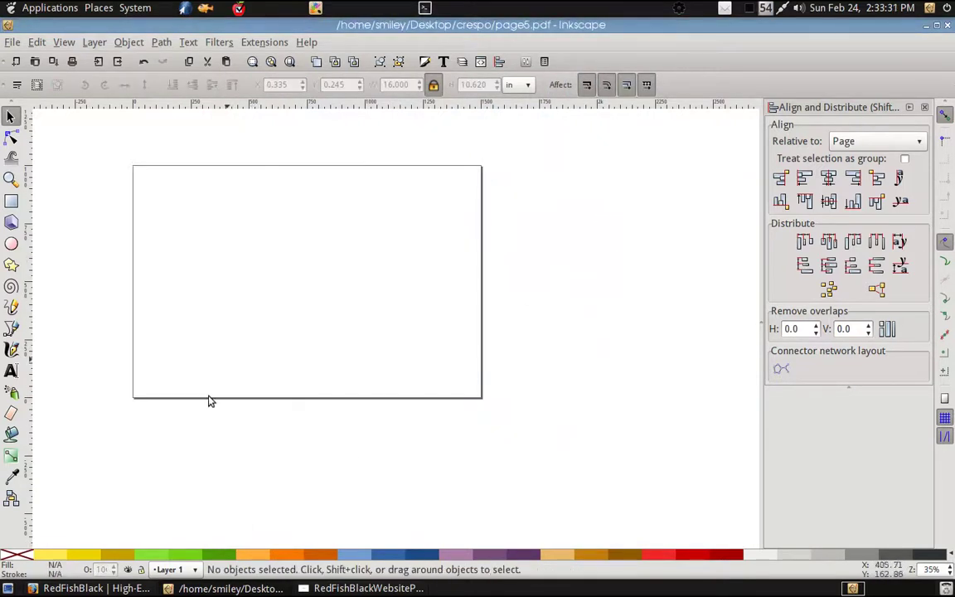
pyautogui.click(92, 588)
pyautogui.click(152, 45)
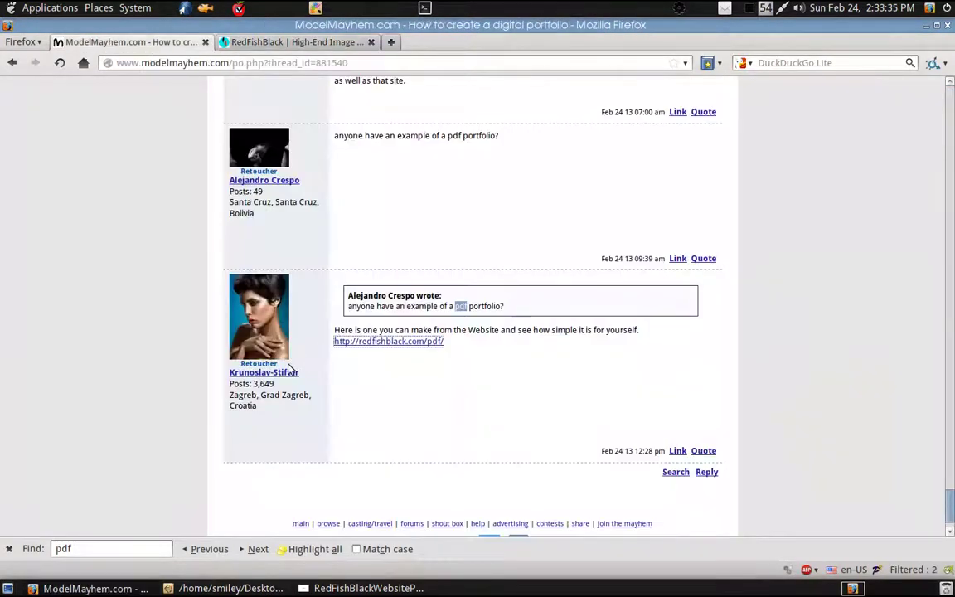
pyautogui.scroll(3, 289, 369)
pyautogui.click(275, 297)
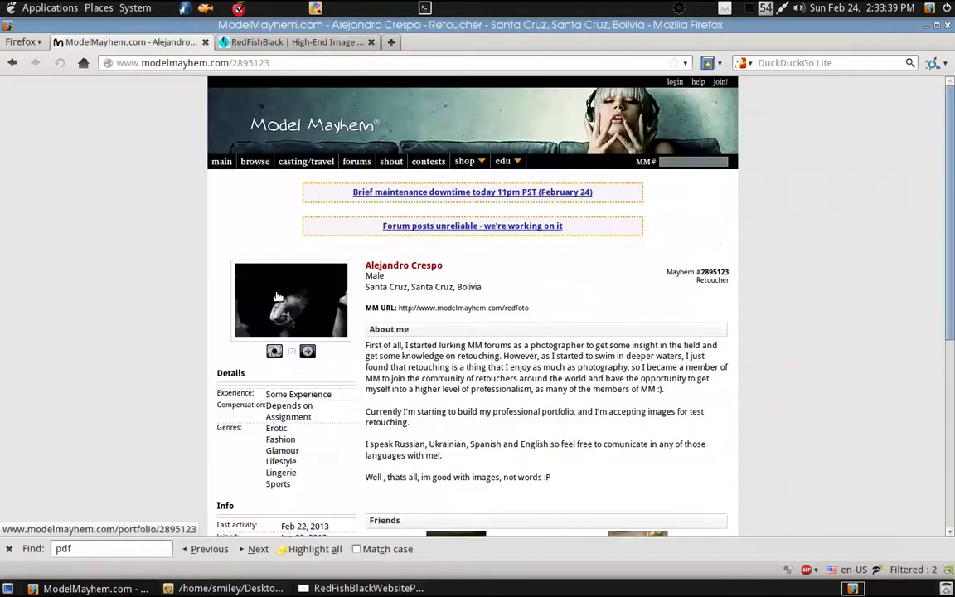
pyautogui.click(278, 298)
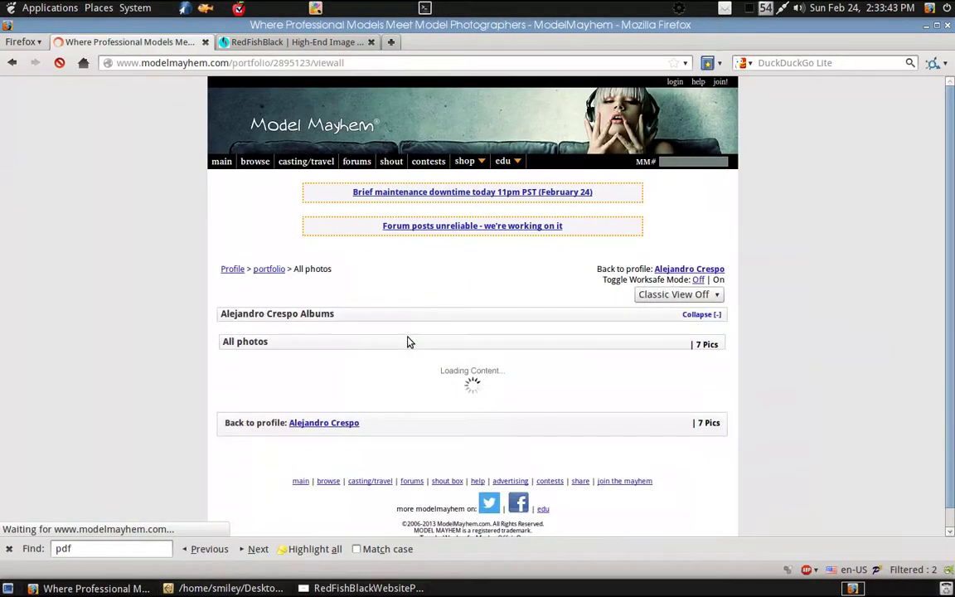
pyautogui.click(10, 58)
pyautogui.moveTo(365, 265); pyautogui.dragTo(445, 266)
pyautogui.hotkey('ctrl', 'c')
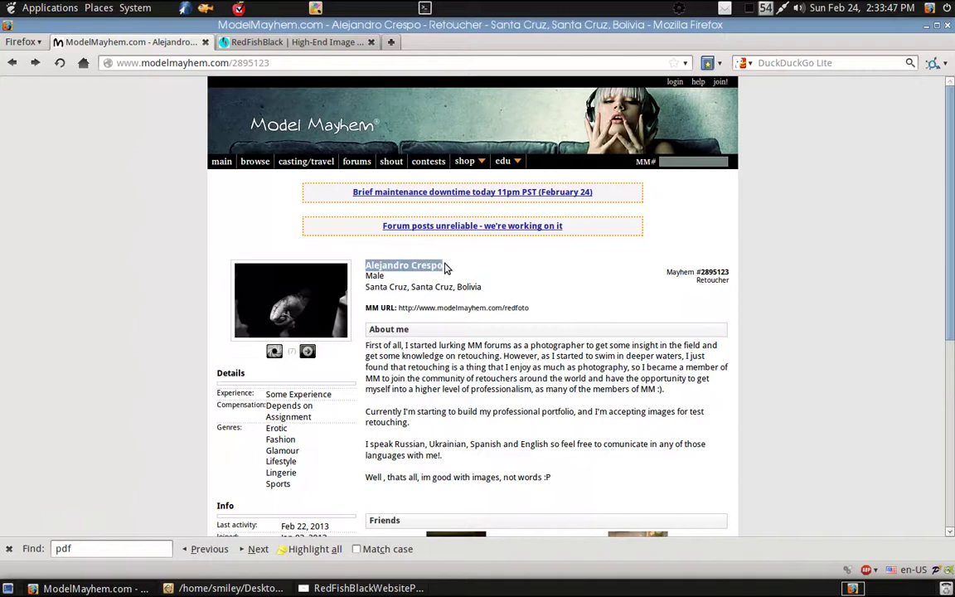
# Step: Place a text cursor in Inkscape, undoing an accidental paste of dimensions
pyautogui.click(208, 588)
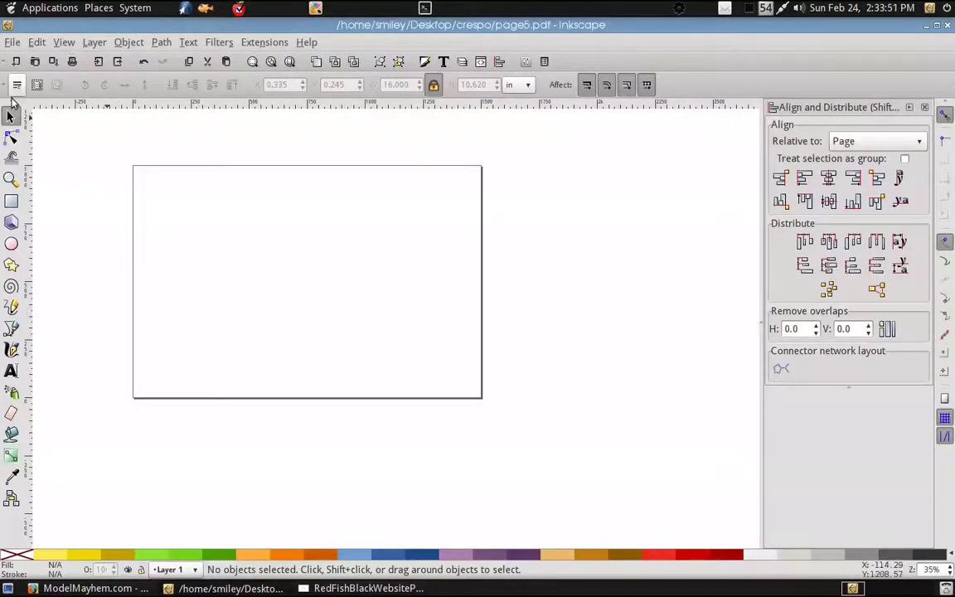
pyautogui.click(11, 371)
pyautogui.click(192, 258)
pyautogui.hotkey('ctrl', 'v')
pyautogui.hotkey('ctrl', 'z')
pyautogui.press('Escape')
pyautogui.scroll(1, 192, 239)
pyautogui.scroll(1, 203, 244)
pyautogui.scroll(-2, 209, 247)
pyautogui.click(195, 249)
pyautogui.scroll(-1, 198, 254)
# Step: Copy the photographer's name from Firefox and paste it as text in Inkscape
pyautogui.click(94, 588)
pyautogui.rightClick(435, 270)
pyautogui.click(456, 279)
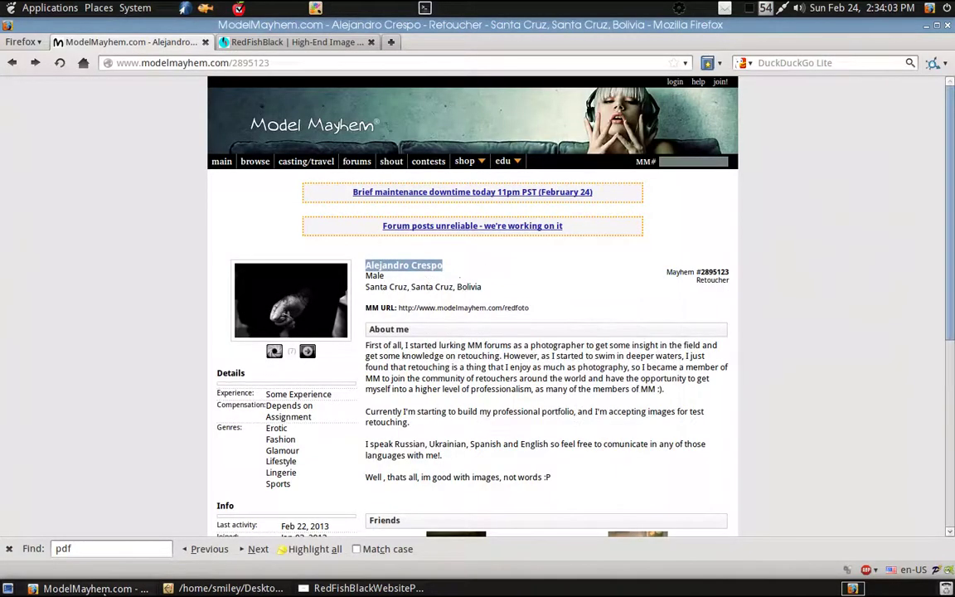
pyautogui.hotkey('alt', 'Tab')
pyautogui.hotkey('ctrl', 'v')
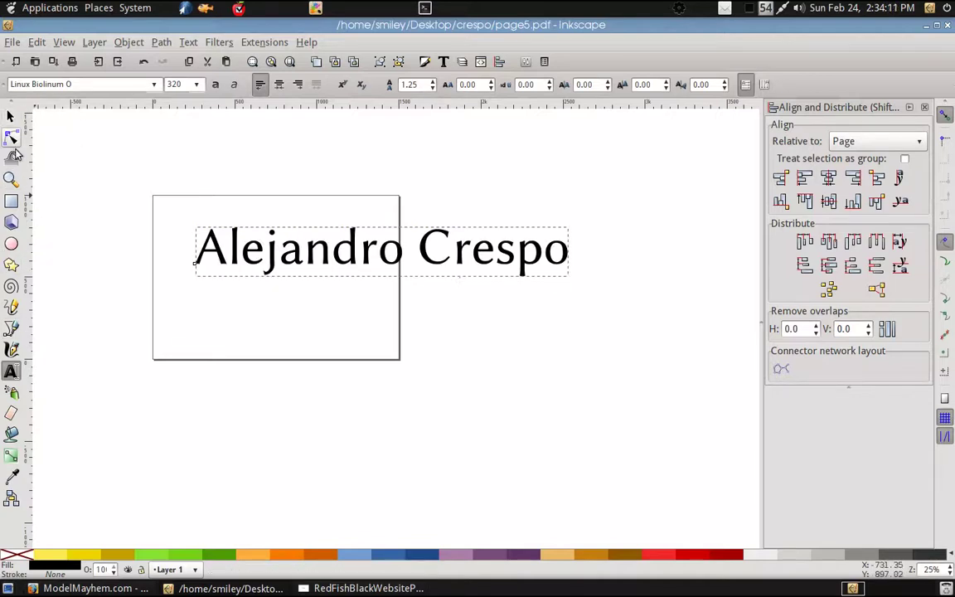
# Step: Set the name's font size to 160 and centre it horizontally and vertically on the page
pyautogui.write('192')
pyautogui.press('Return')
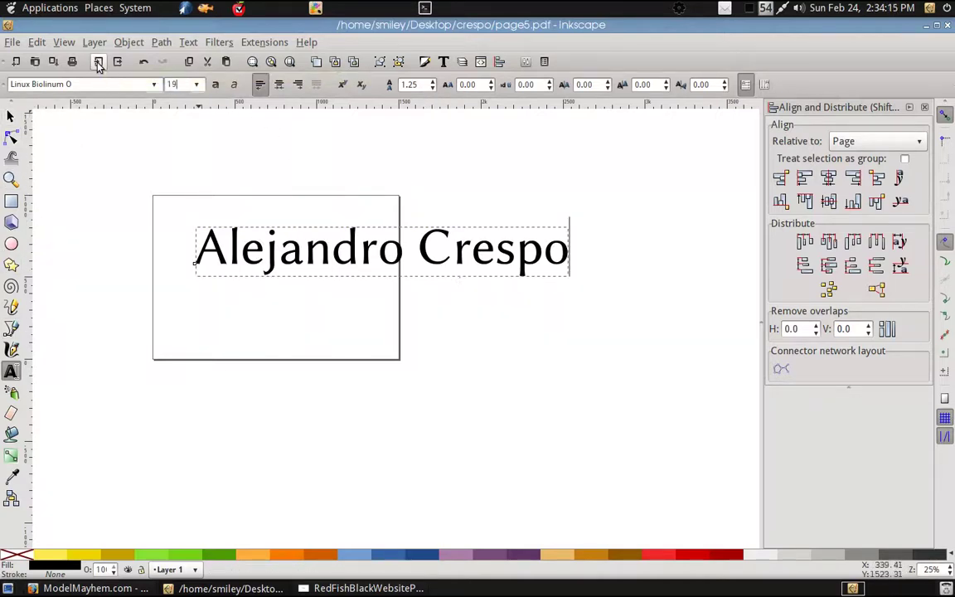
pyautogui.click(828, 177)
pyautogui.click(829, 201)
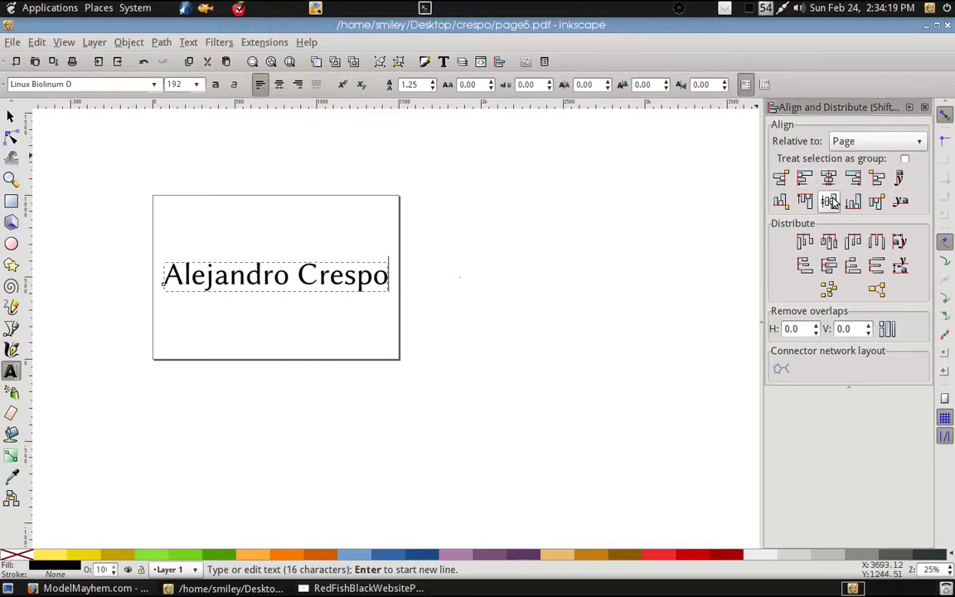
pyautogui.doubleClick(176, 84)
pyautogui.write('160')
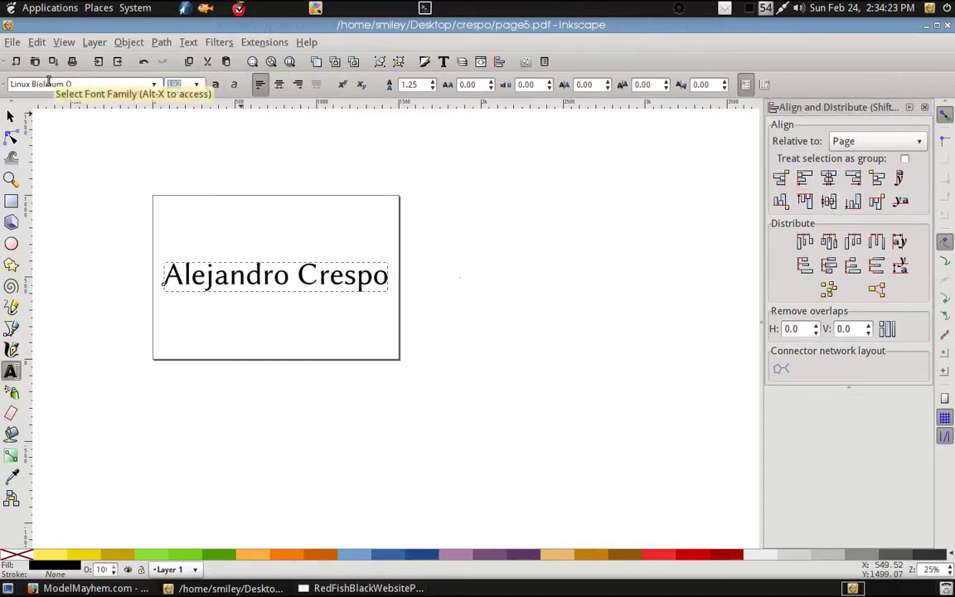
pyautogui.press('Return')
pyautogui.click(828, 177)
pyautogui.click(830, 201)
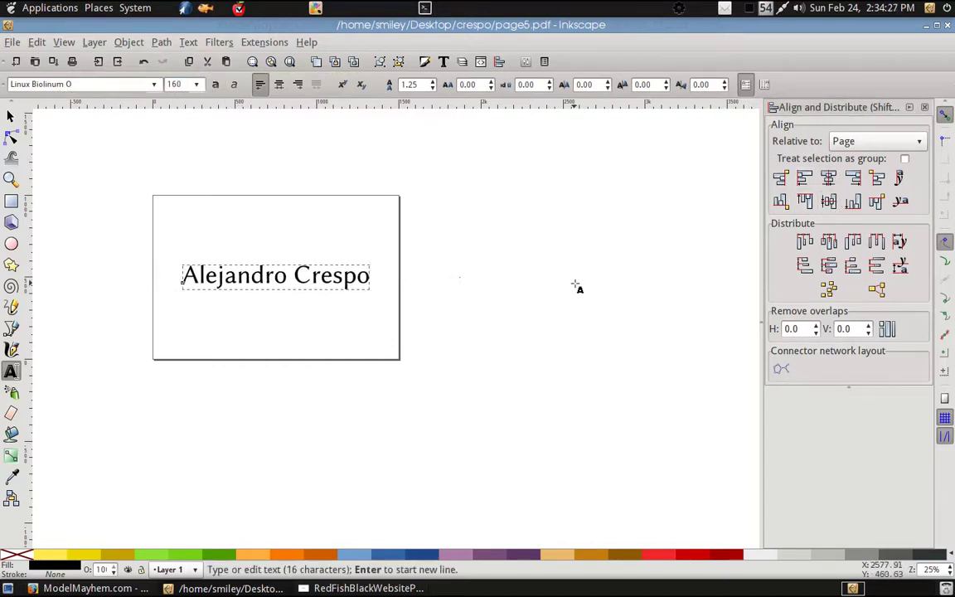
# Step: Save the title page as page0.pdf and minimise Inkscape
pyautogui.click(12, 41)
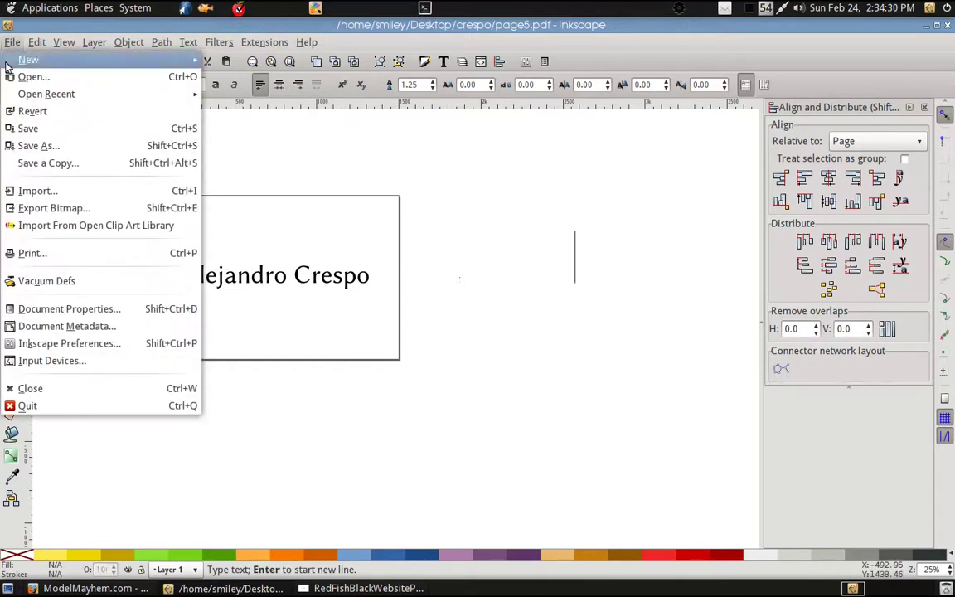
pyautogui.click(51, 143)
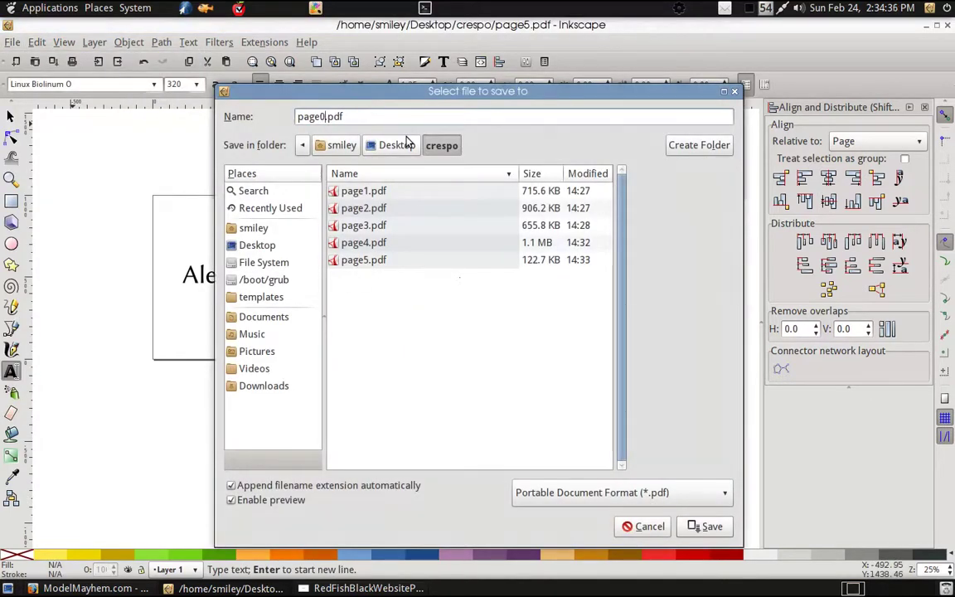
pyautogui.press('Return')
pyautogui.press('Return')
pyautogui.click(574, 278)
pyautogui.click(926, 25)
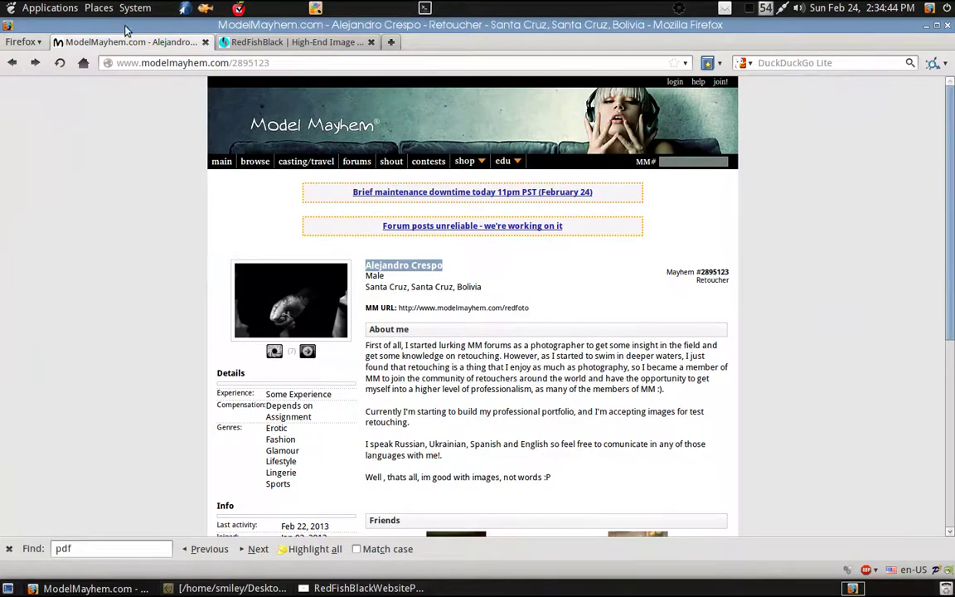
# Step: Uncover the RedFishBlack portfolio PDF in Atril, page down to page 2, and close the viewer
pyautogui.moveTo(126, 28); pyautogui.dragTo(433, 406)
pyautogui.click(602, 165)
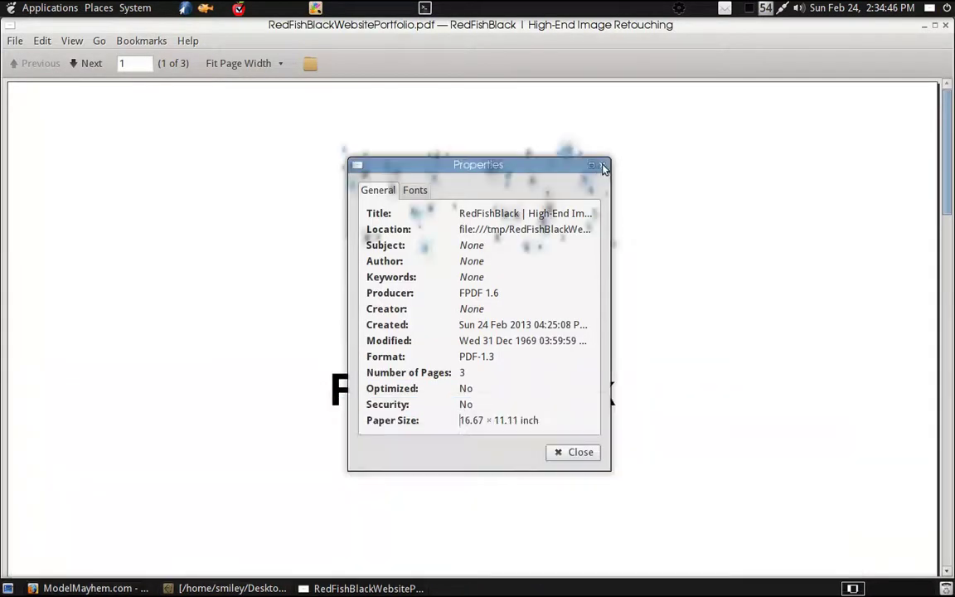
pyautogui.scroll(-5, 663, 268)
pyautogui.scroll(-5, 670, 267)
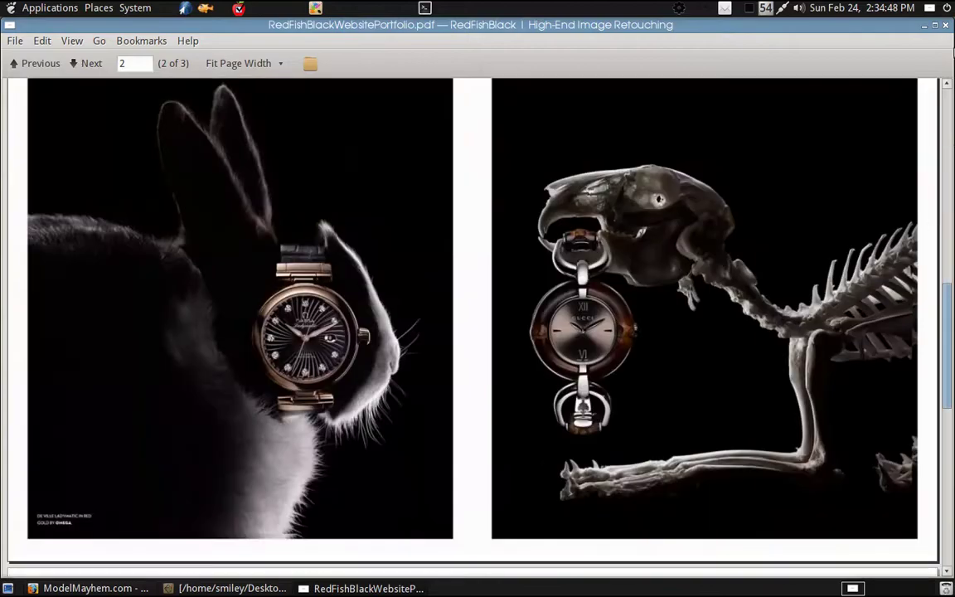
pyautogui.click(947, 26)
pyautogui.moveTo(264, 184); pyautogui.dragTo(377, 199)
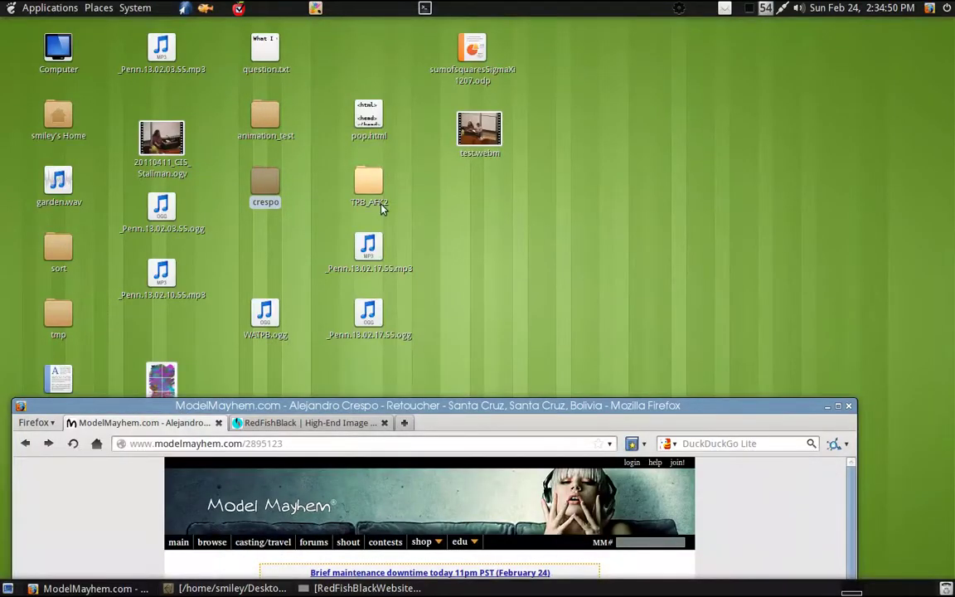
# Step: Open the crespo folder in Caja and launch a terminal from inside it
pyautogui.doubleClick(266, 184)
pyautogui.rightClick(386, 401)
pyautogui.click(325, 425)
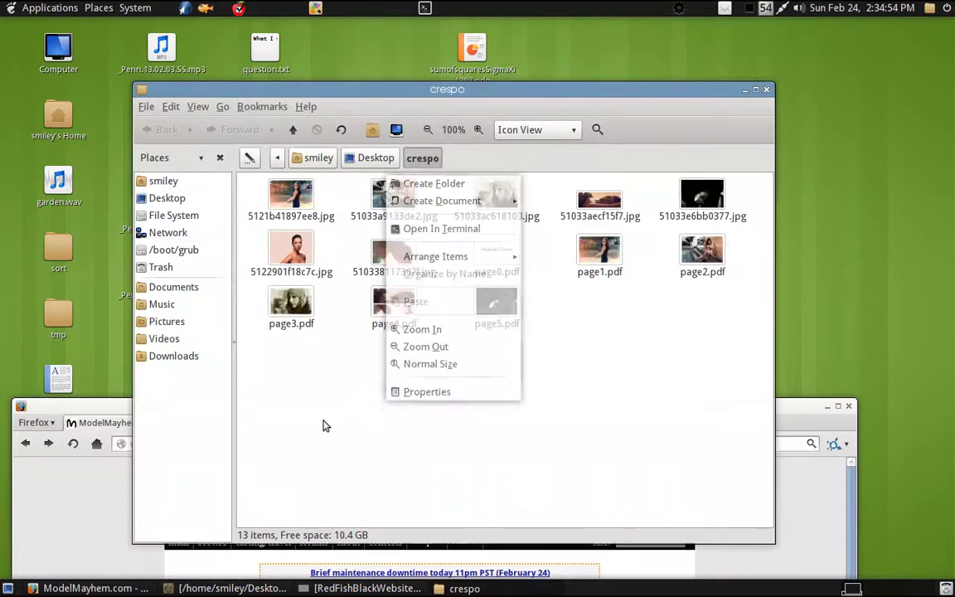
pyautogui.rightClick(346, 408)
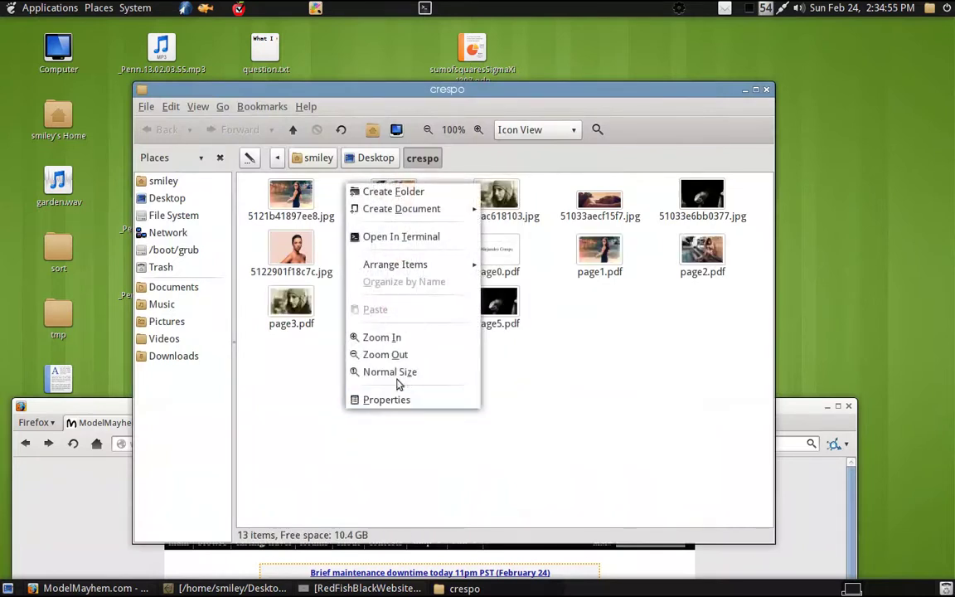
pyautogui.click(358, 238)
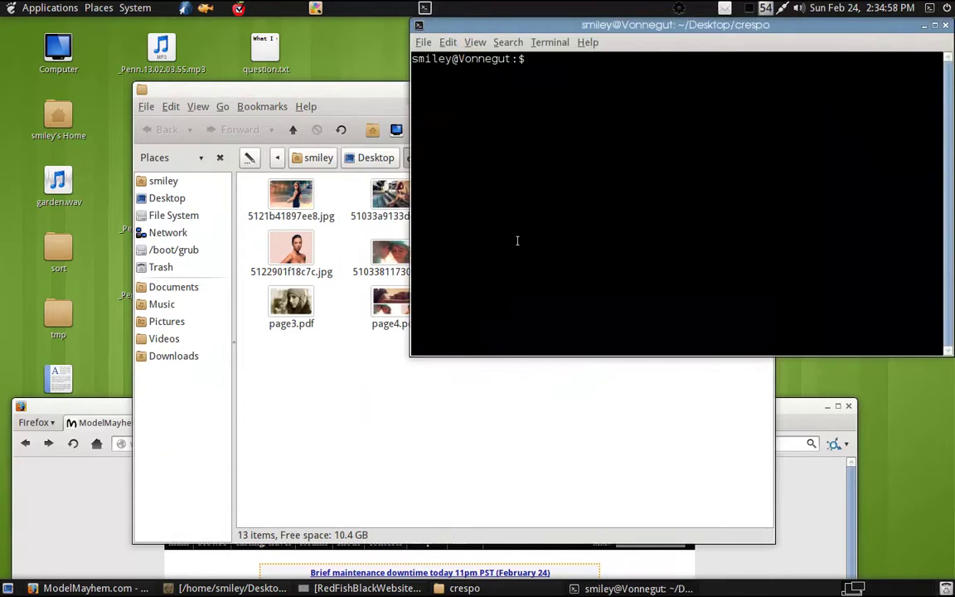
pyautogui.write('rm *.jpg')
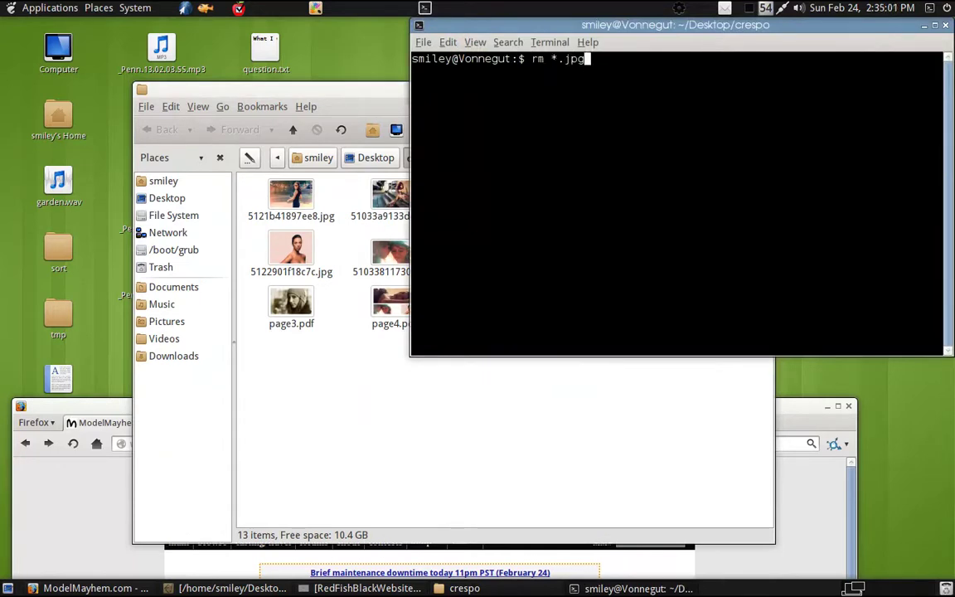
# Step: Delete the jpg files with rm *.jpg and check pdftk --help, which reports pdftk not found
pyautogui.press('Return')
pyautogui.write('pdf')
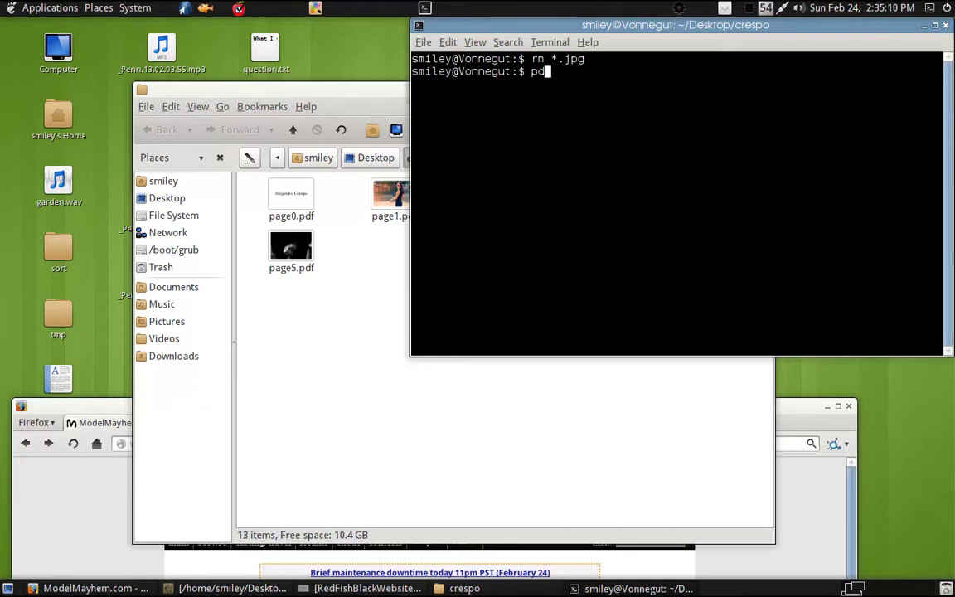
pyautogui.write('ftk --help')
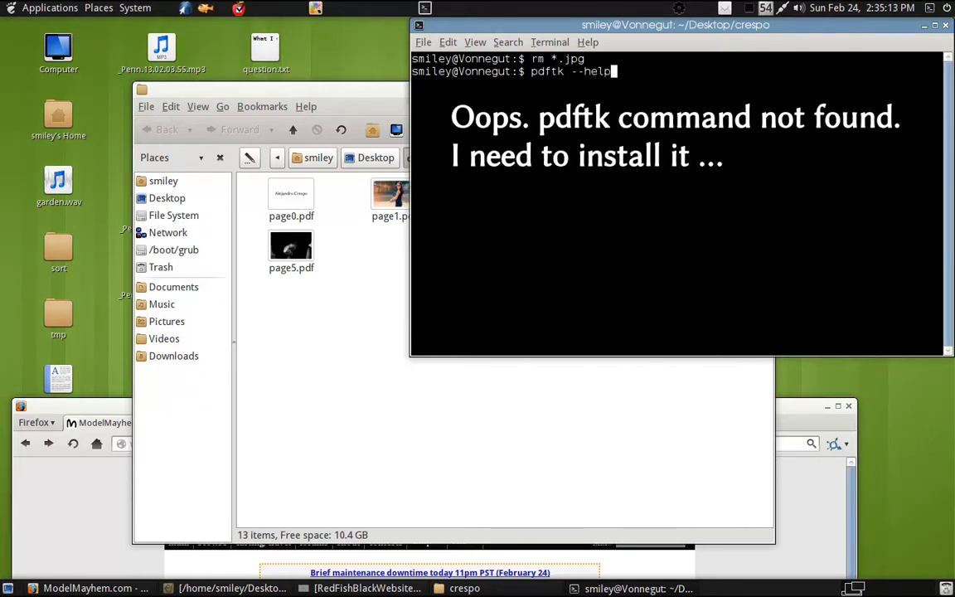
pyautogui.press('Return')
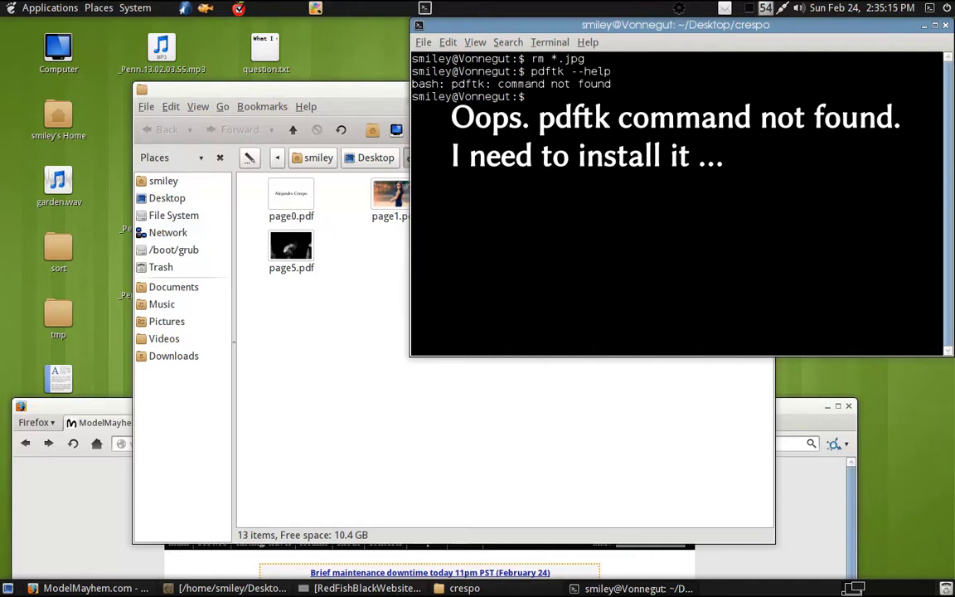
# Step: Install pdftk with sudo apt-get install pdftk, entering the password and confirming with y
pyautogui.write('sudo apt-get install pdftk')
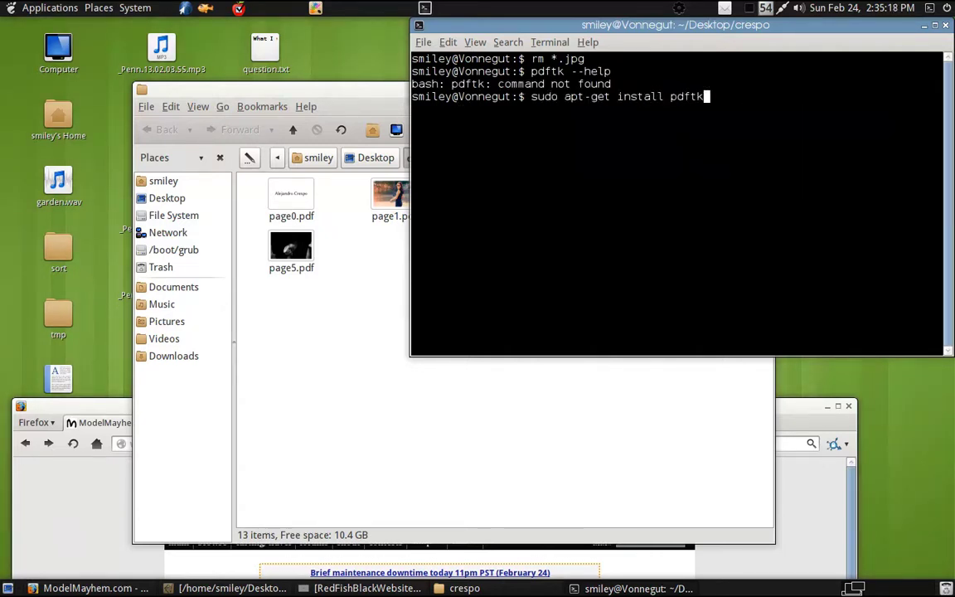
pyautogui.press('Return')
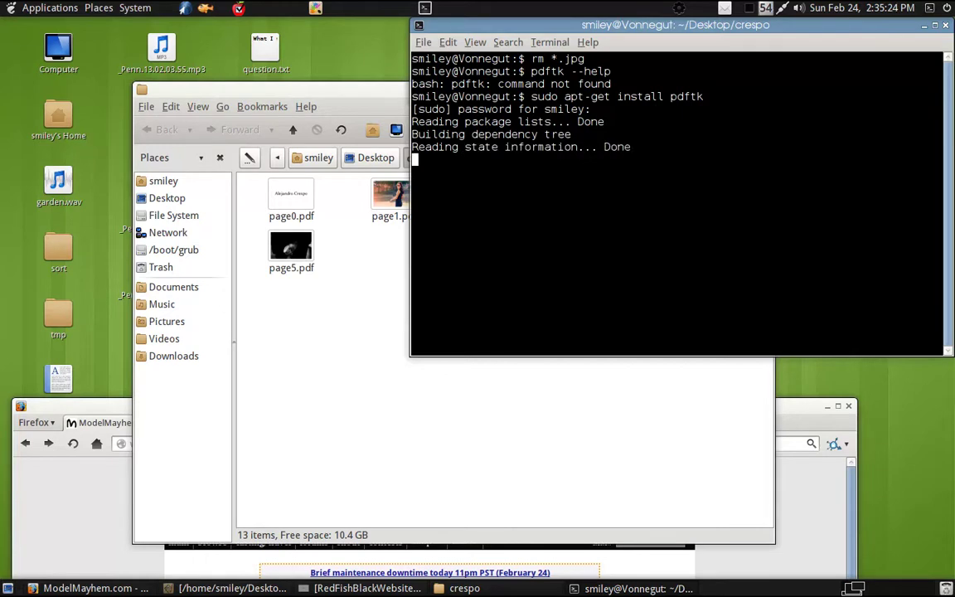
pyautogui.write('y')
pyautogui.press('Return')
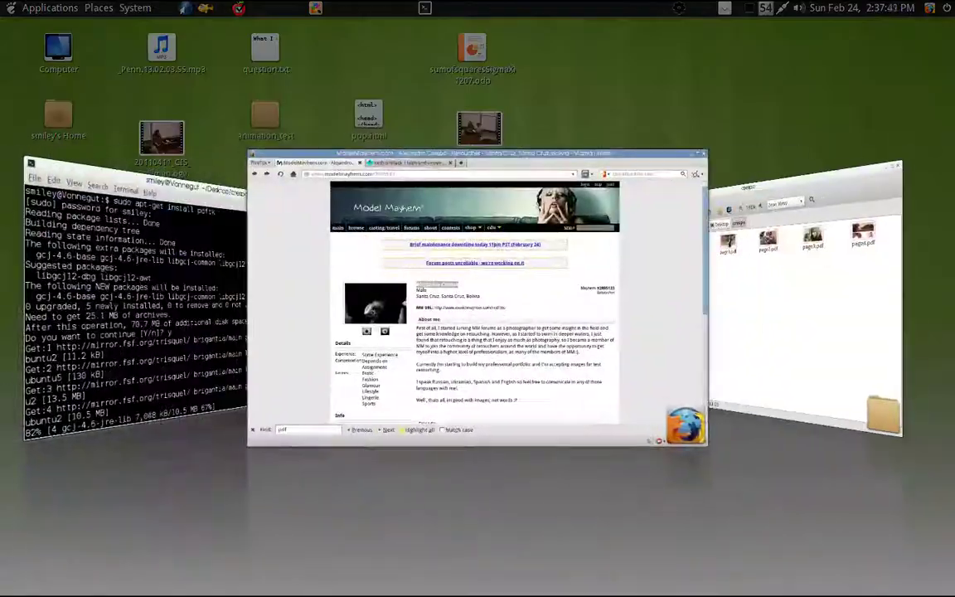
pyautogui.hotkey('alt', 'Tab')
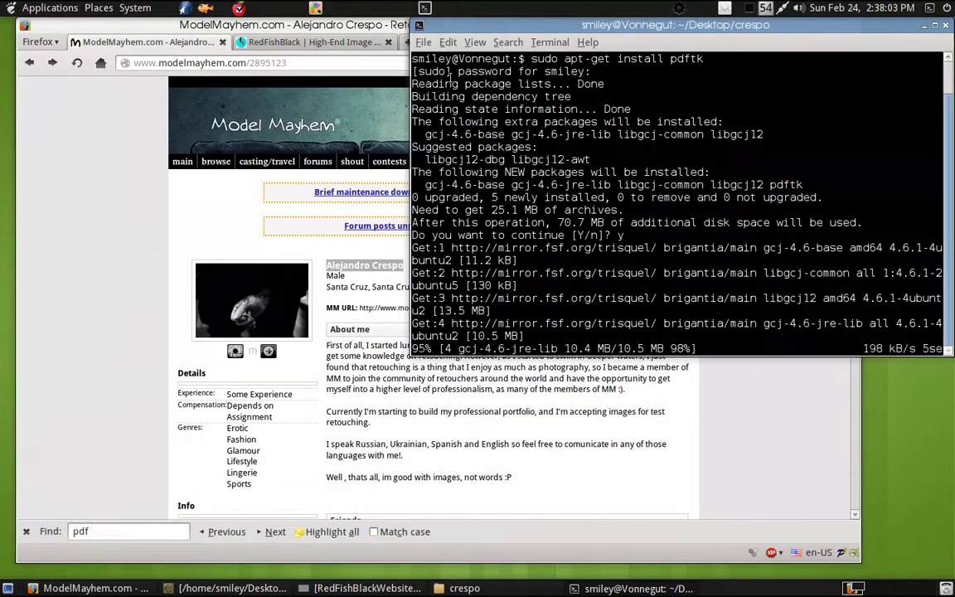
pyautogui.hotkey('ctrl', 'alt', 'Right')
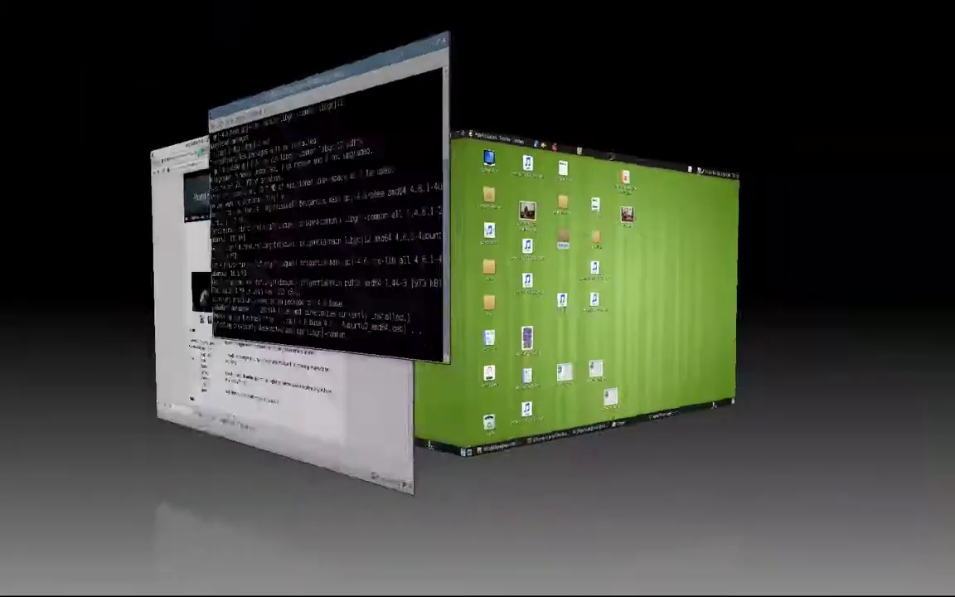
pyautogui.hotkey('ctrl', 'alt', 'Left')
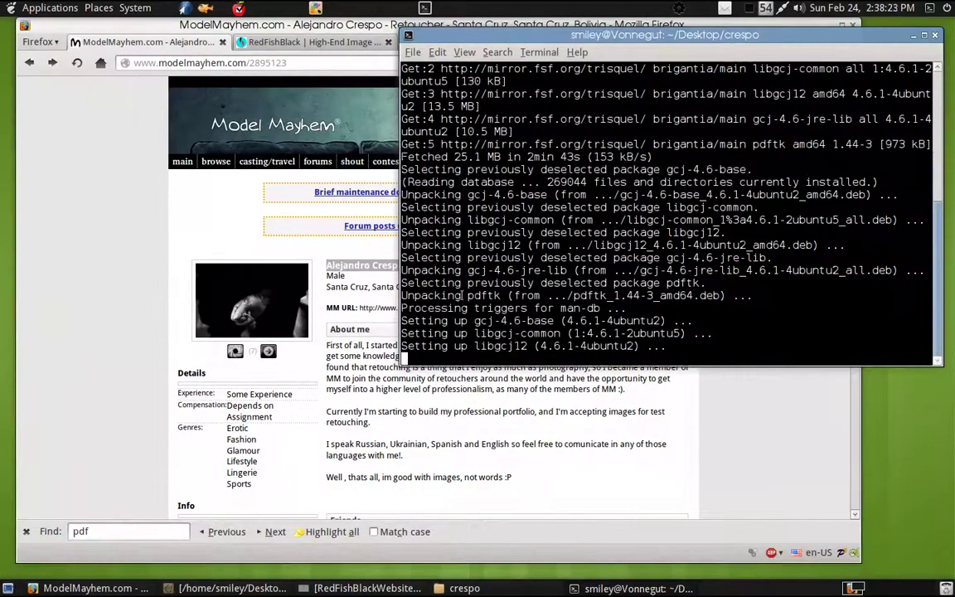
# Step: List the page PDFs, attempt a pdftk merge, and consult pdftk --help after it fails
pyautogui.write('ls')
pyautogui.press('Return')
pyautogui.write('pdftk ')
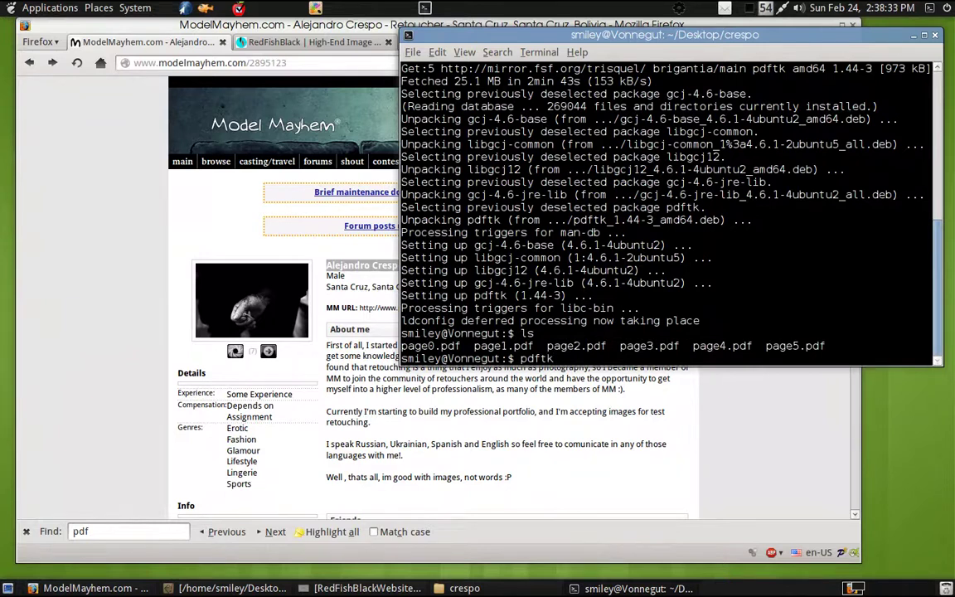
pyautogui.write('cat page*.pdf output portfolio.pdf')
pyautogui.press('Return')
pyautogui.press('Up')
pyautogui.press('Left')
pyautogui.press('Left')
pyautogui.press('Left')
pyautogui.press('BackSpace')
pyautogui.press('BackSpace')
pyautogui.press('BackSpace')
pyautogui.write('in')
pyautogui.press('Right')
pyautogui.press('Right')
pyautogui.press('Right')
pyautogui.press('Return')
pyautogui.write('pdftk --help')
pyautogui.press('Return')
# Step: Merge page*.pdf into portfolio.pdf with pdftk cat, then open it with atril
pyautogui.write('pdftk page*.pdf cat')
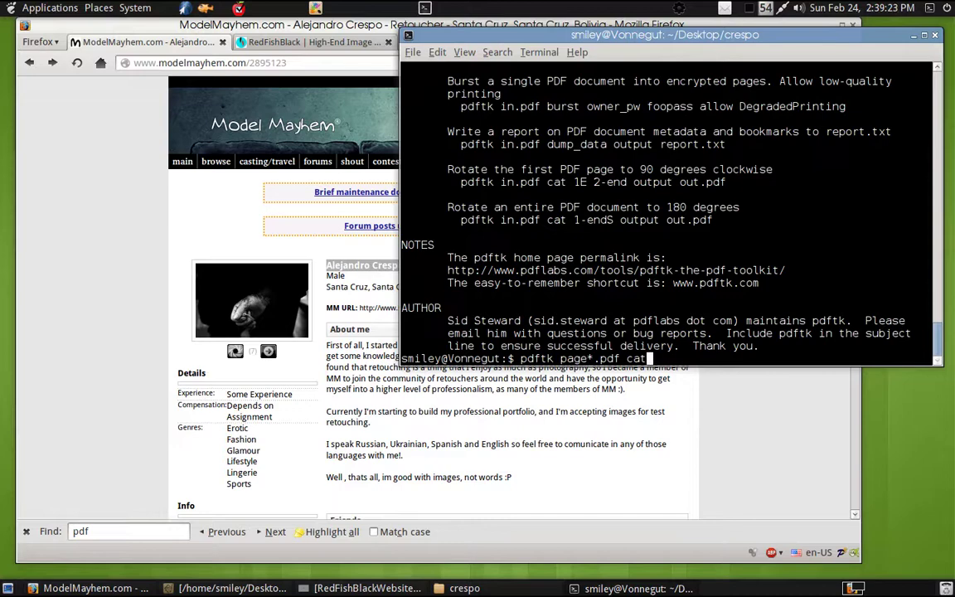
pyautogui.scroll(3, 486, 214)
pyautogui.scroll(4, 486, 214)
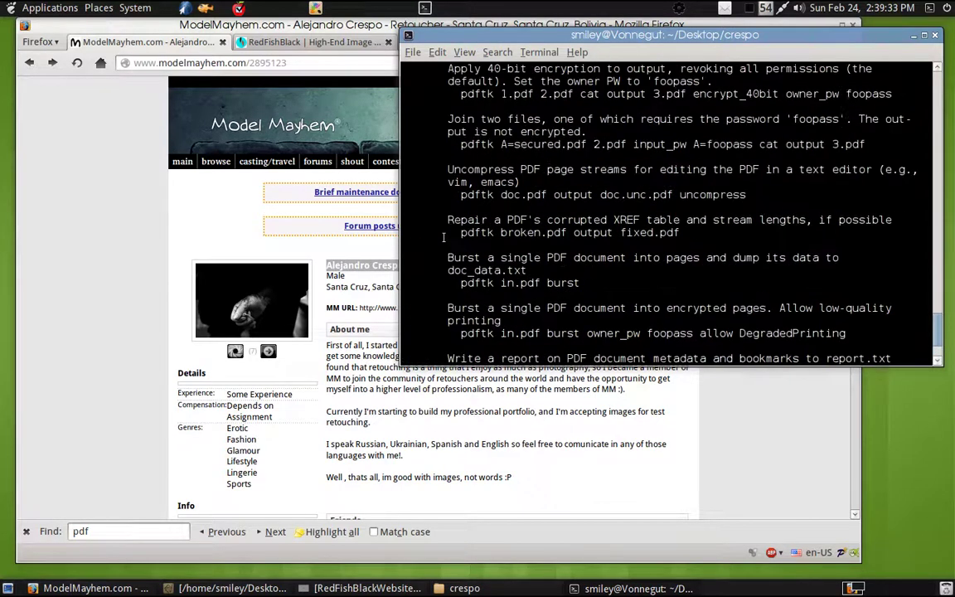
pyautogui.scroll(2, 486, 214)
pyautogui.scroll(-6, 486, 216)
pyautogui.scroll(-2, 486, 216)
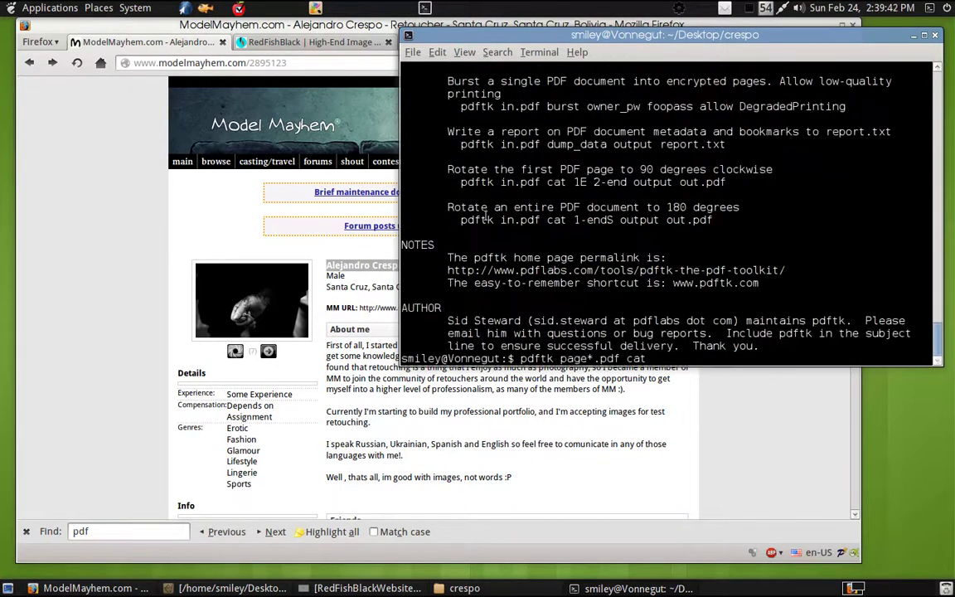
pyautogui.write('output portfolio.pdf')
pyautogui.press('Return')
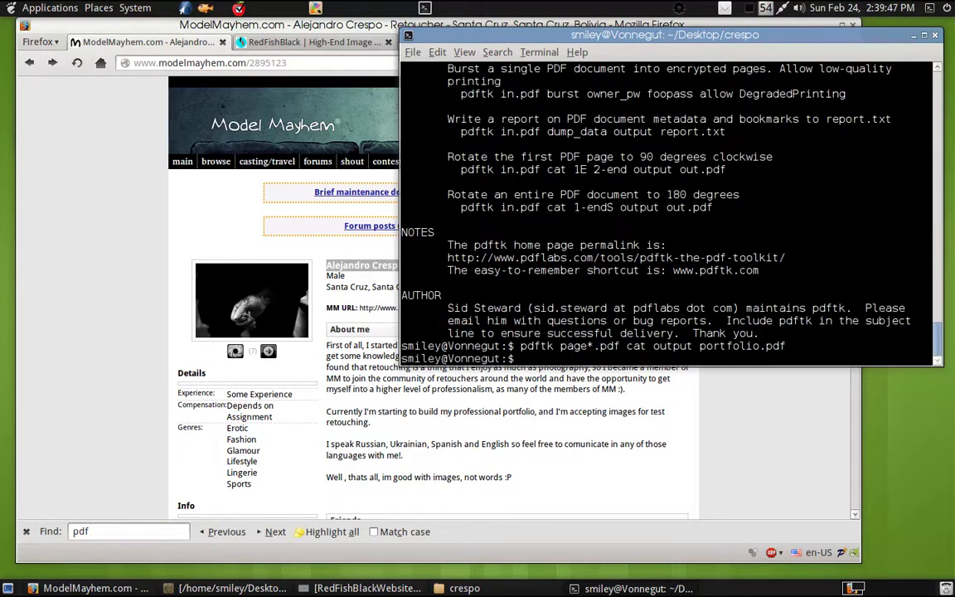
pyautogui.write('atril p')
pyautogui.write('ortfolio.pdf')
pyautogui.press('Return')
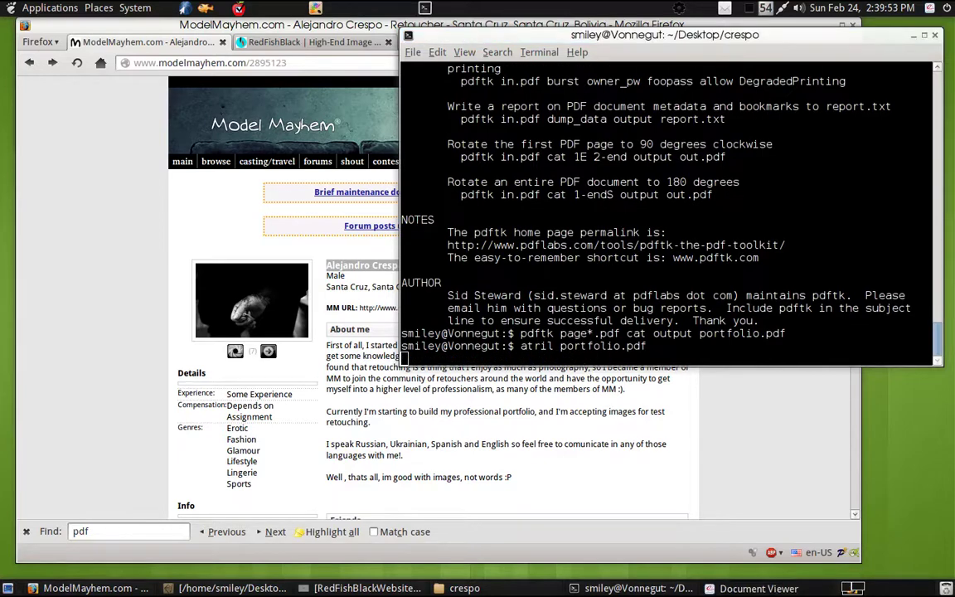
# Step: Scroll down through all six pages of portfolio.pdf
pyautogui.scroll(-5, 352, 187)
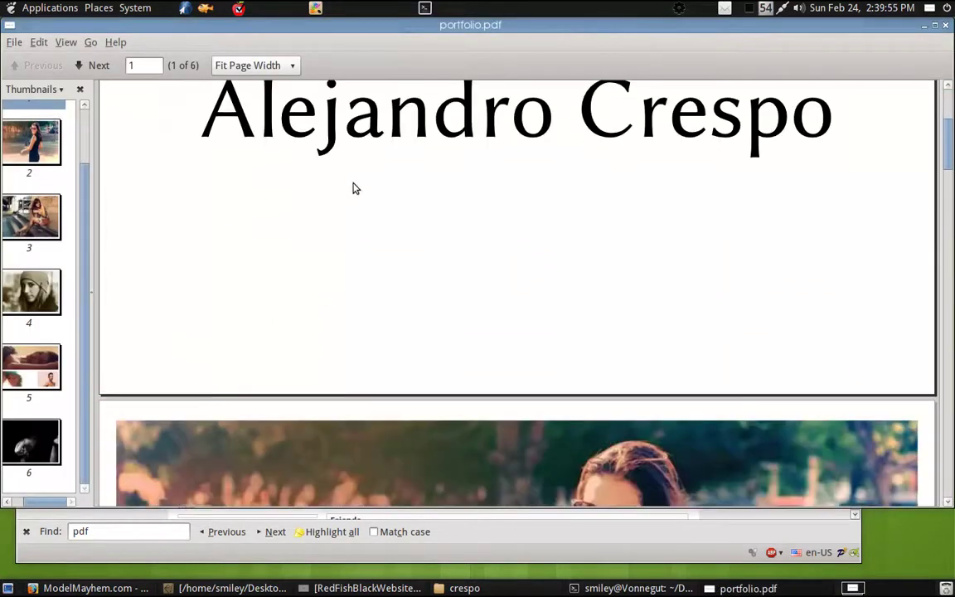
pyautogui.scroll(-5, 352, 189)
pyautogui.scroll(-5, 353, 189)
pyautogui.scroll(-5, 353, 189)
pyautogui.scroll(-5, 352, 189)
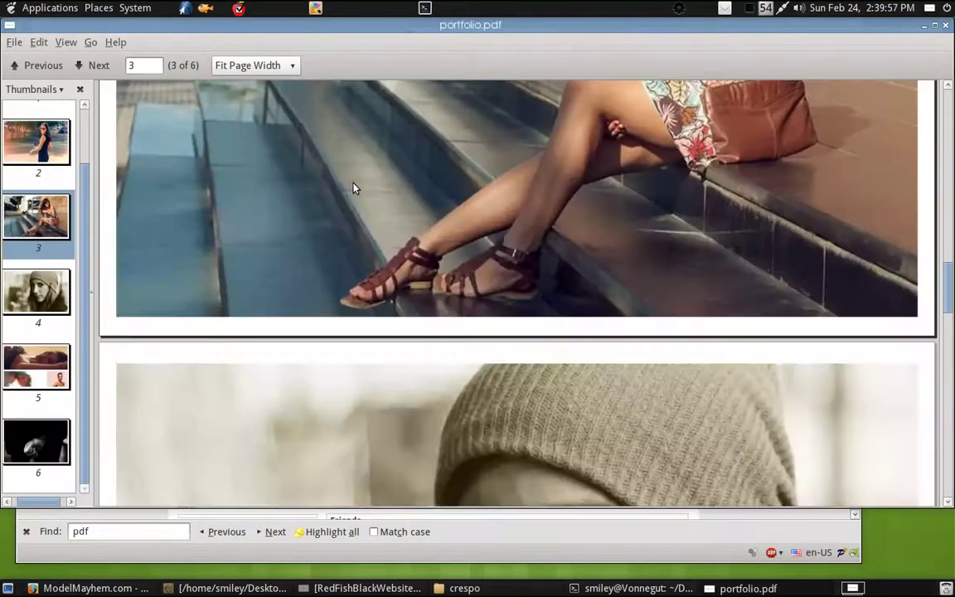
pyautogui.scroll(-5, 352, 188)
pyautogui.scroll(-5, 353, 188)
pyautogui.scroll(-5, 353, 189)
pyautogui.scroll(-5, 353, 188)
pyautogui.scroll(-3, 353, 188)
# Step: Scroll back up to the title page, then close Atril and the terminal
pyautogui.scroll(5, 353, 188)
pyautogui.scroll(5, 355, 190)
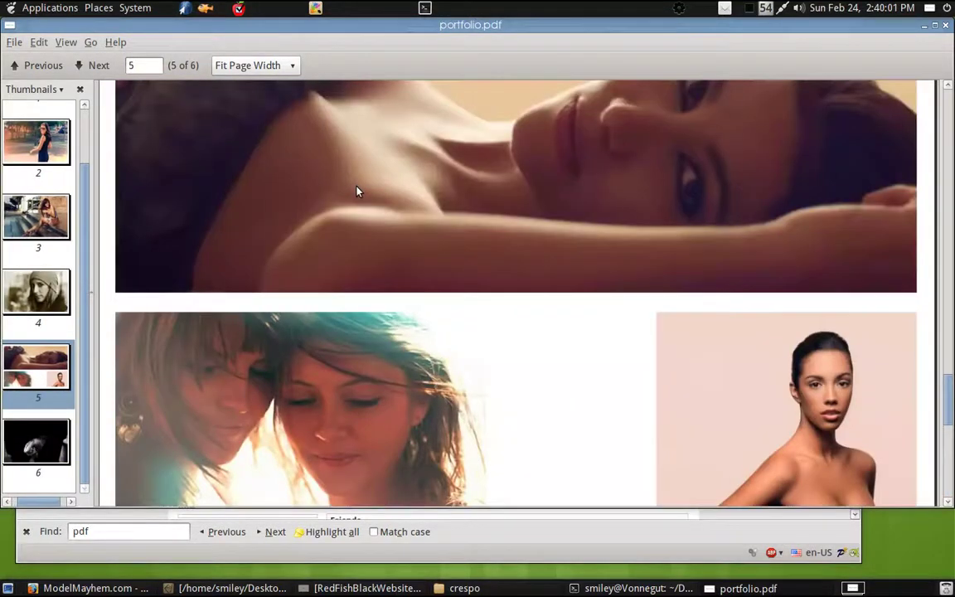
pyautogui.scroll(5, 356, 192)
pyautogui.scroll(5, 356, 191)
pyautogui.scroll(5, 358, 192)
pyautogui.scroll(5, 360, 193)
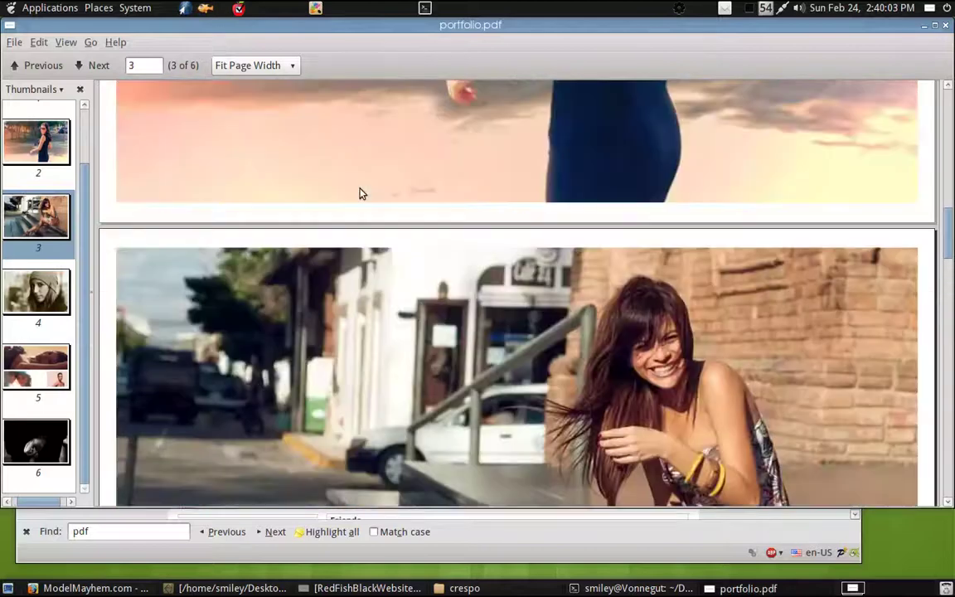
pyautogui.scroll(5, 360, 193)
pyautogui.scroll(5, 361, 193)
pyautogui.scroll(5, 360, 193)
pyautogui.scroll(3, 361, 194)
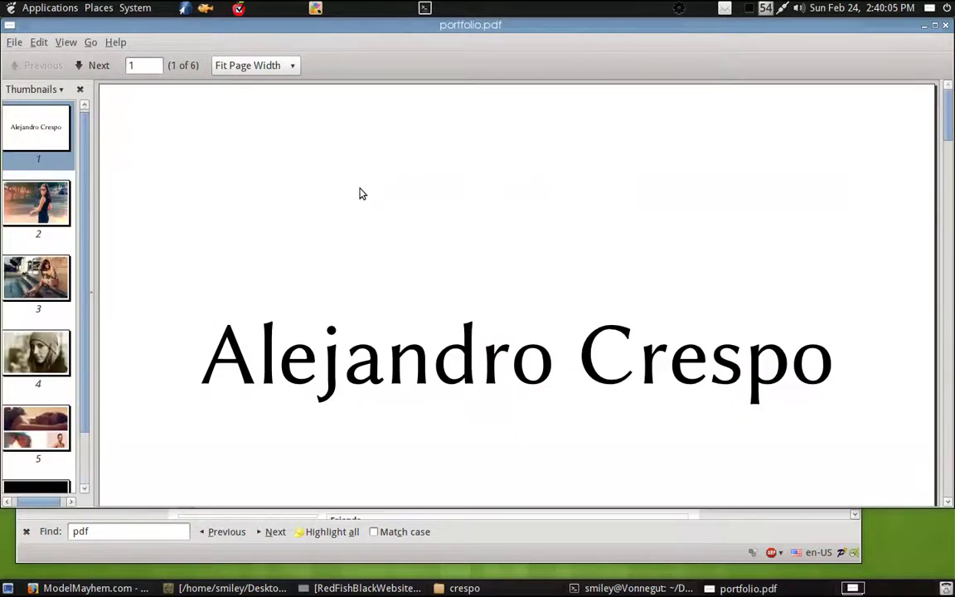
pyautogui.click(945, 25)
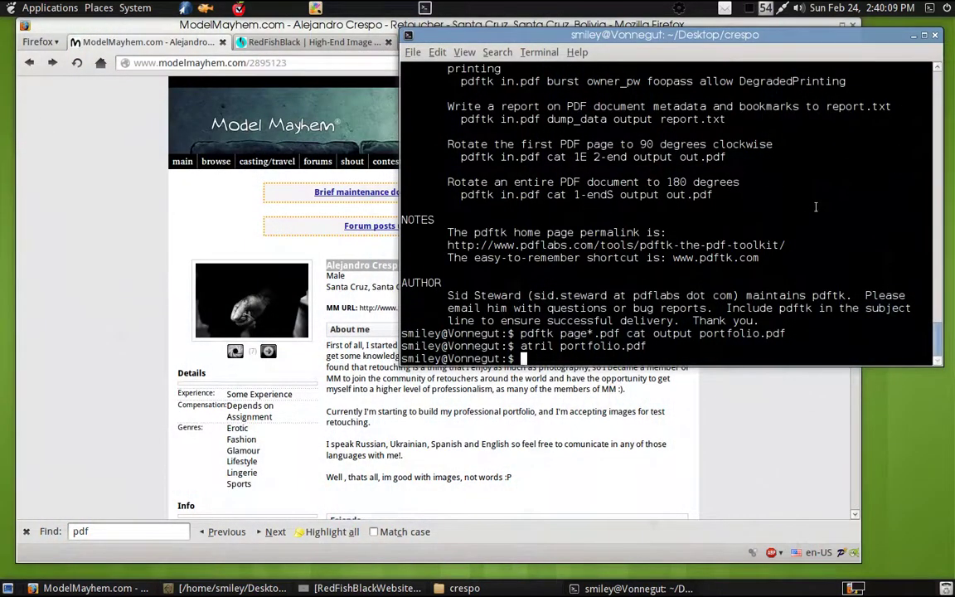
pyautogui.hotkey('ctrl', 'd')
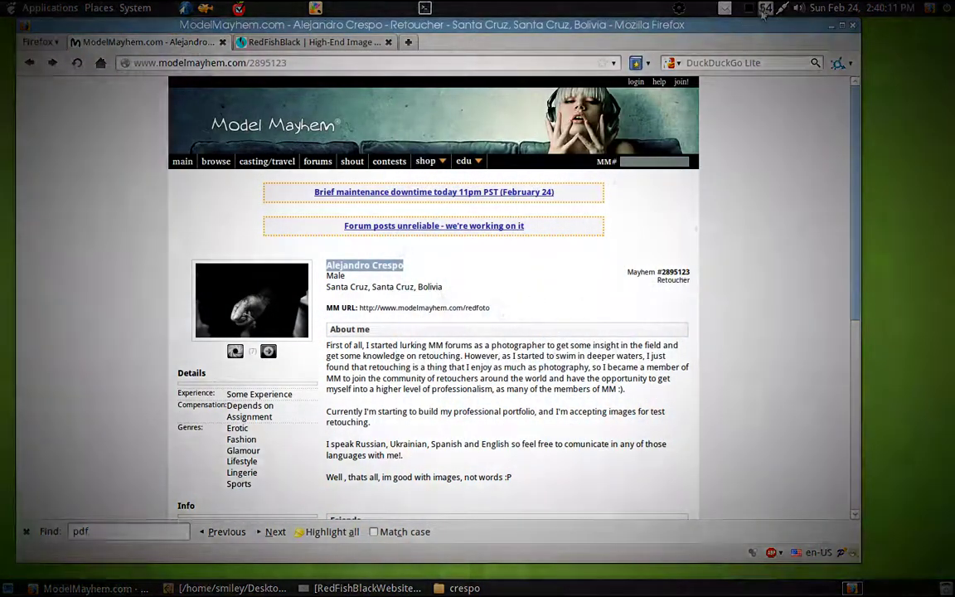